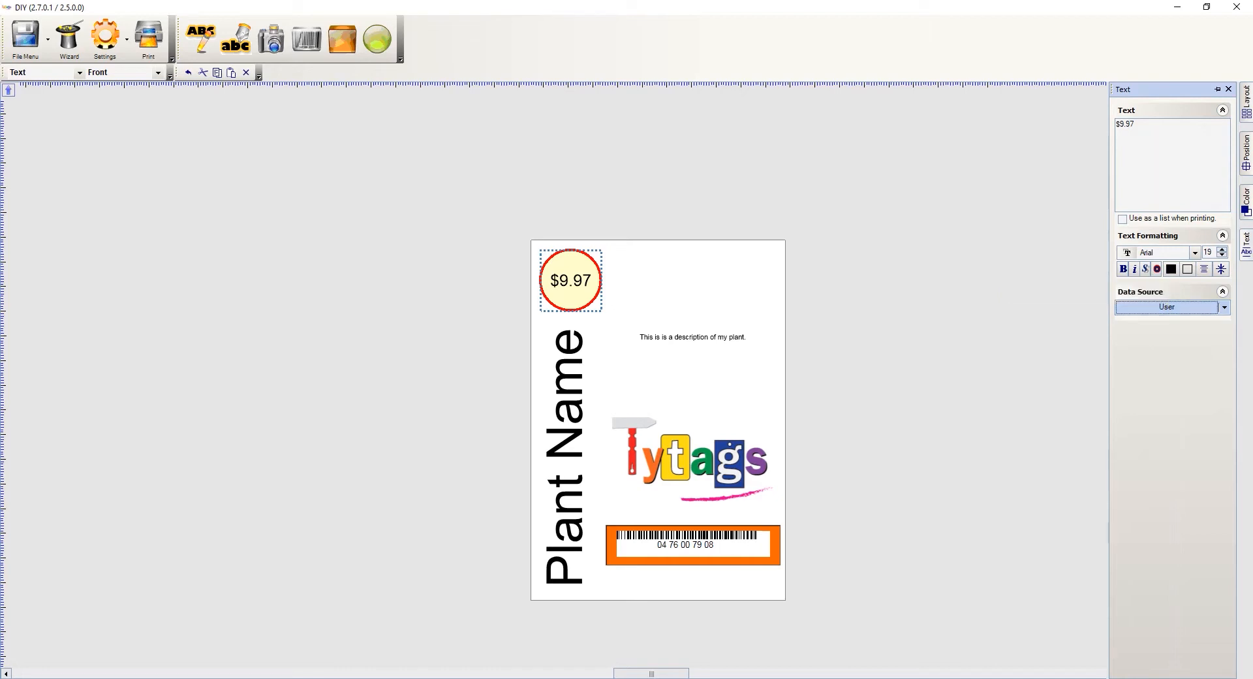
pyautogui.click(1167, 305)
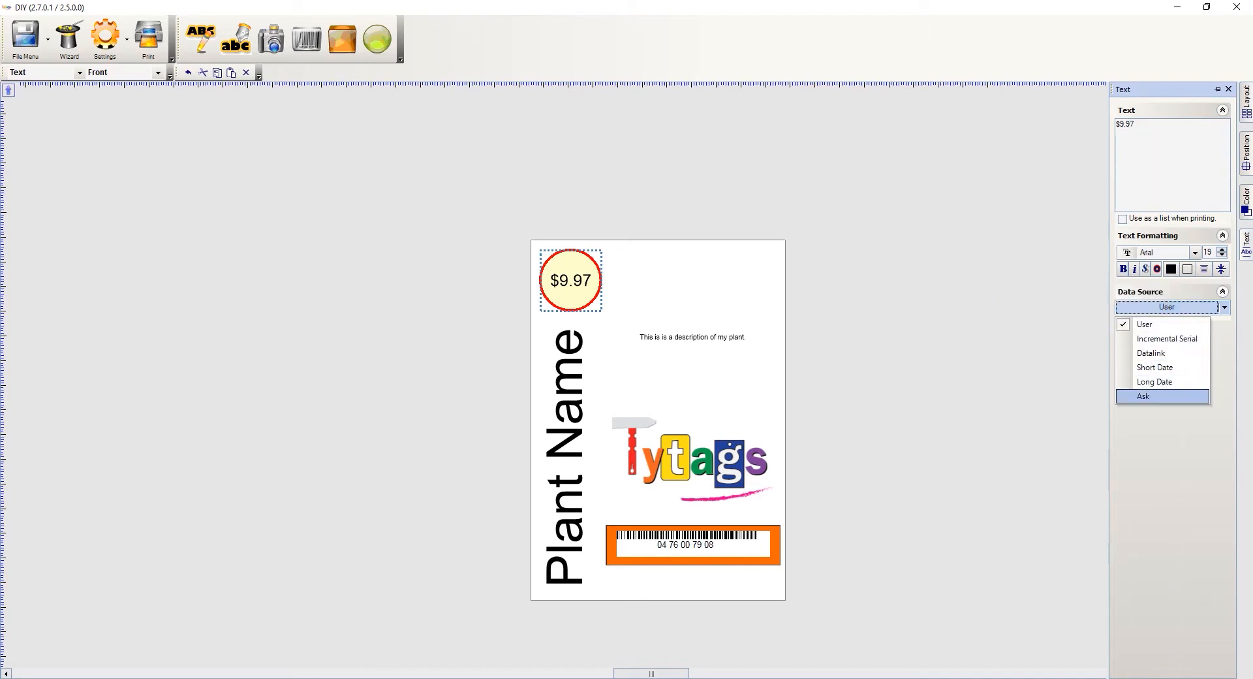
pyautogui.click(653, 319)
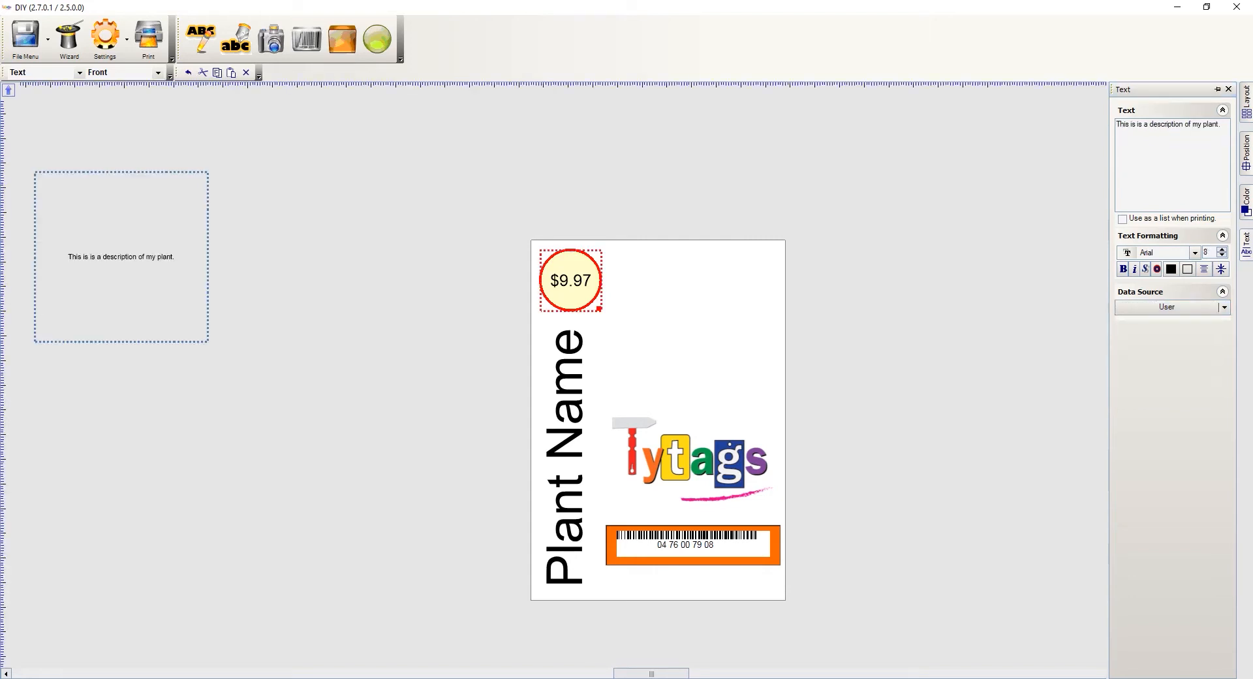
pyautogui.moveTo(121, 257); pyautogui.dragTo(693, 335)
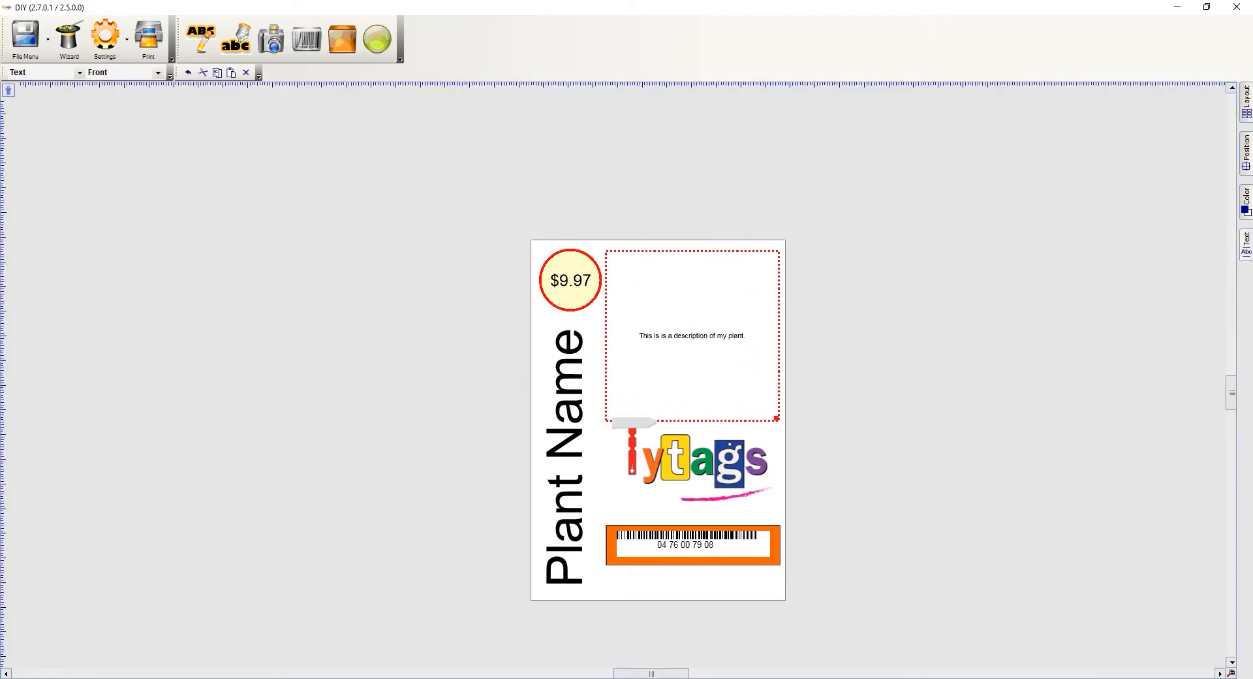
# Set the data source of the plant description text to Ask.
pyautogui.keyDown('ctrl'); pyautogui.click(571, 280); pyautogui.keyUp('ctrl')
pyautogui.click(1247, 245)
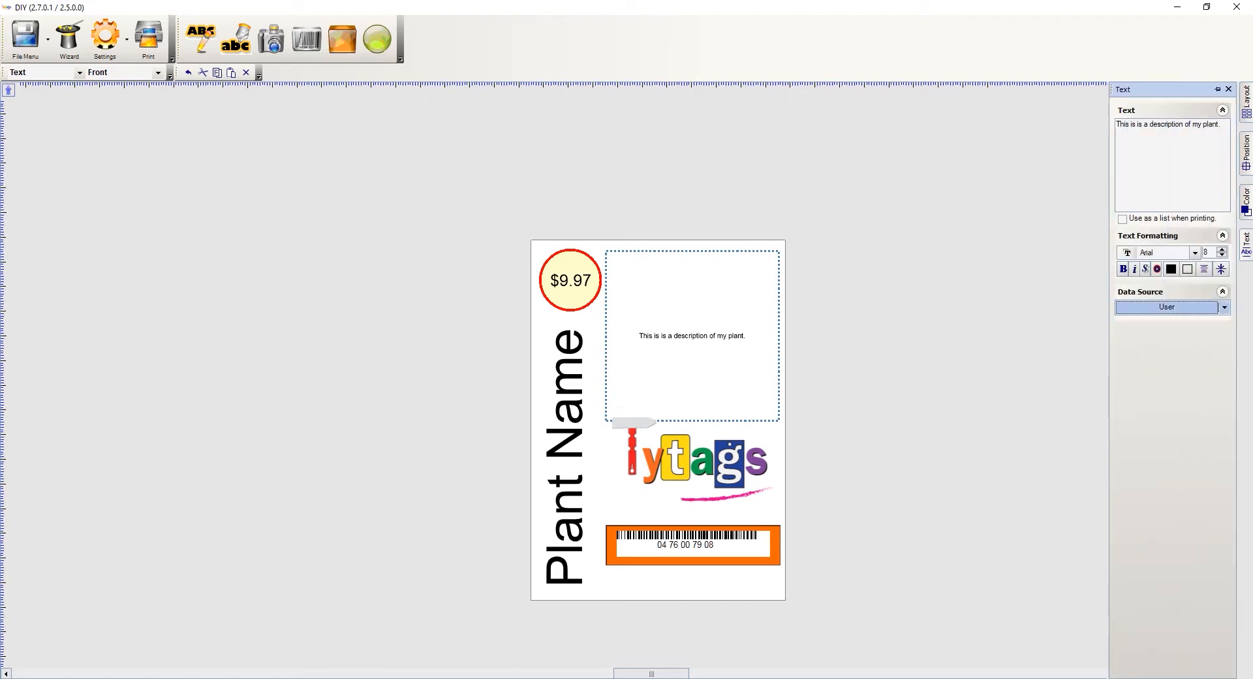
pyautogui.click(1167, 307)
pyautogui.click(1149, 398)
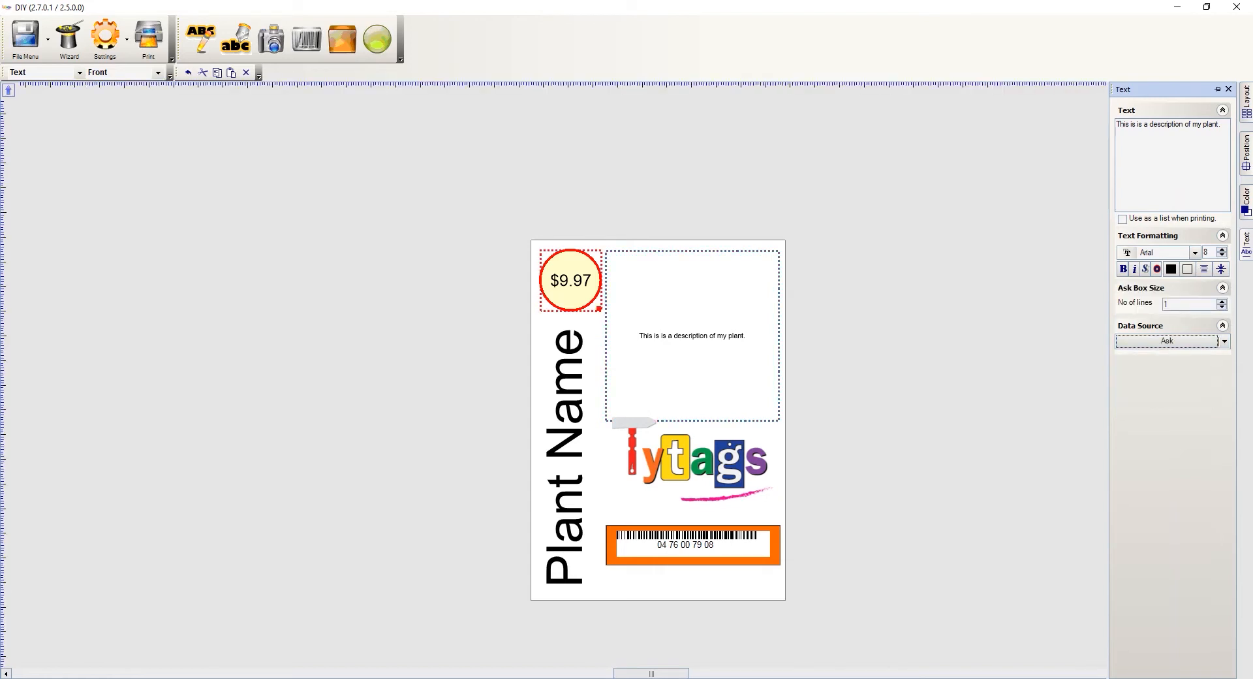
# Set the data source of the price text in the circle to Ask.
pyautogui.click(570, 280)
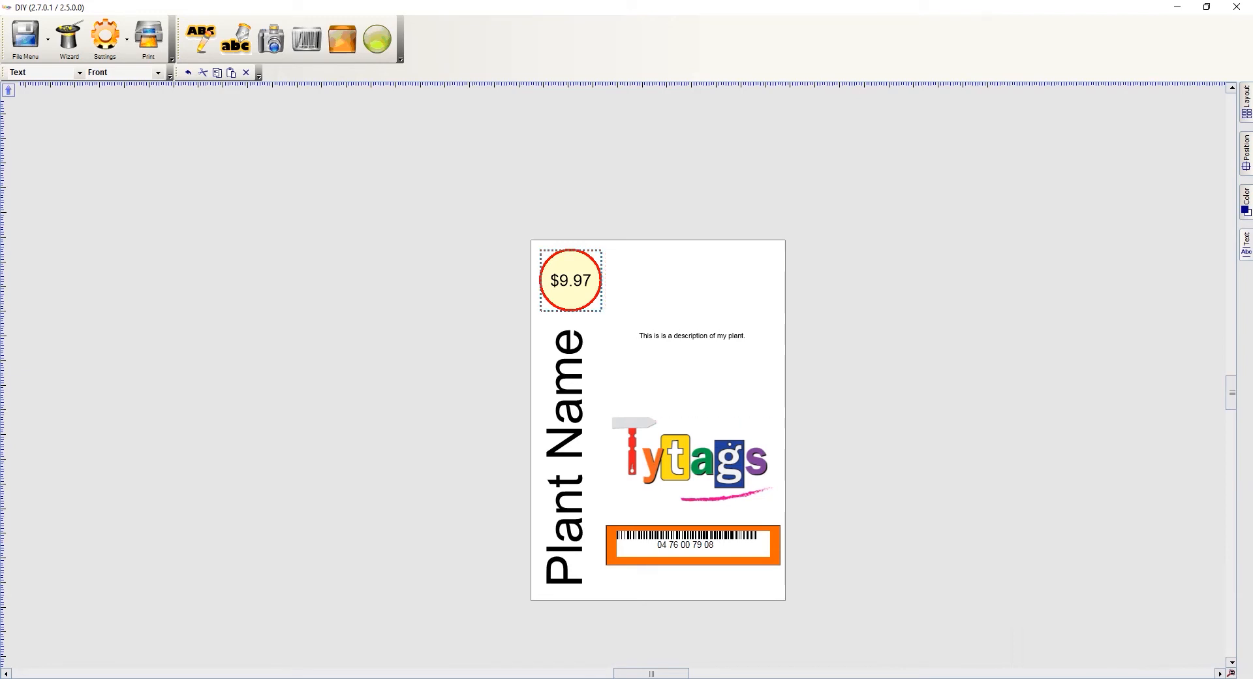
pyautogui.click(1247, 244)
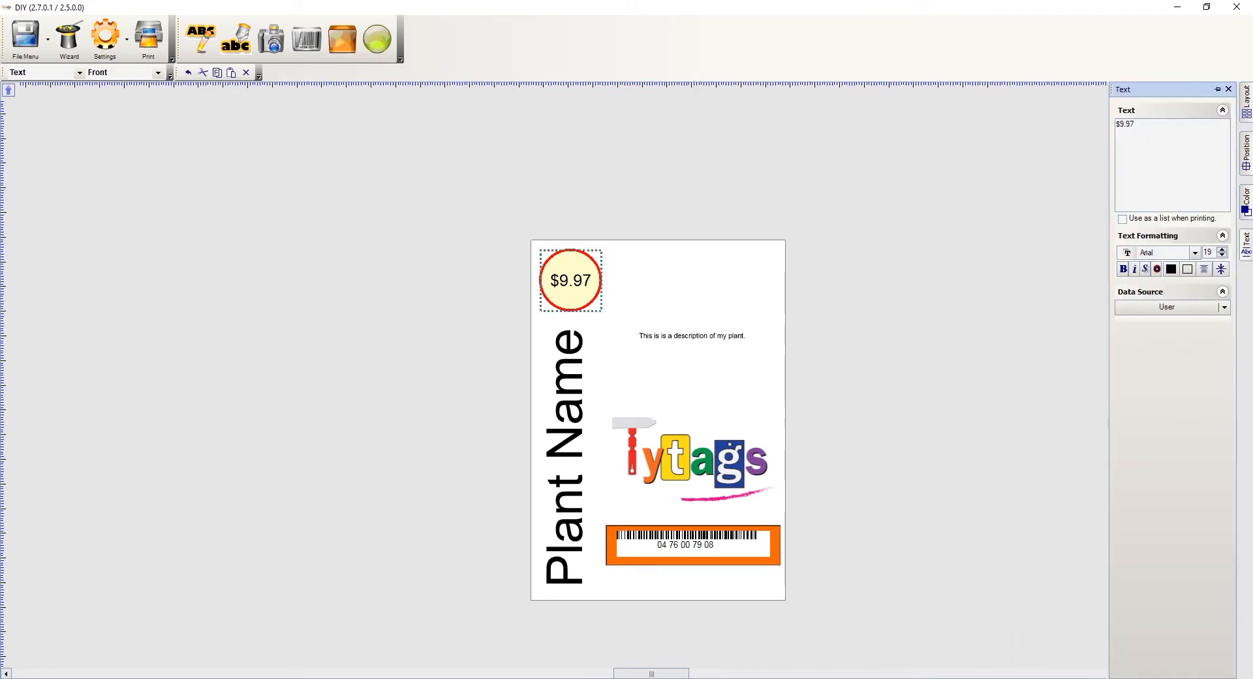
pyautogui.click(1225, 307)
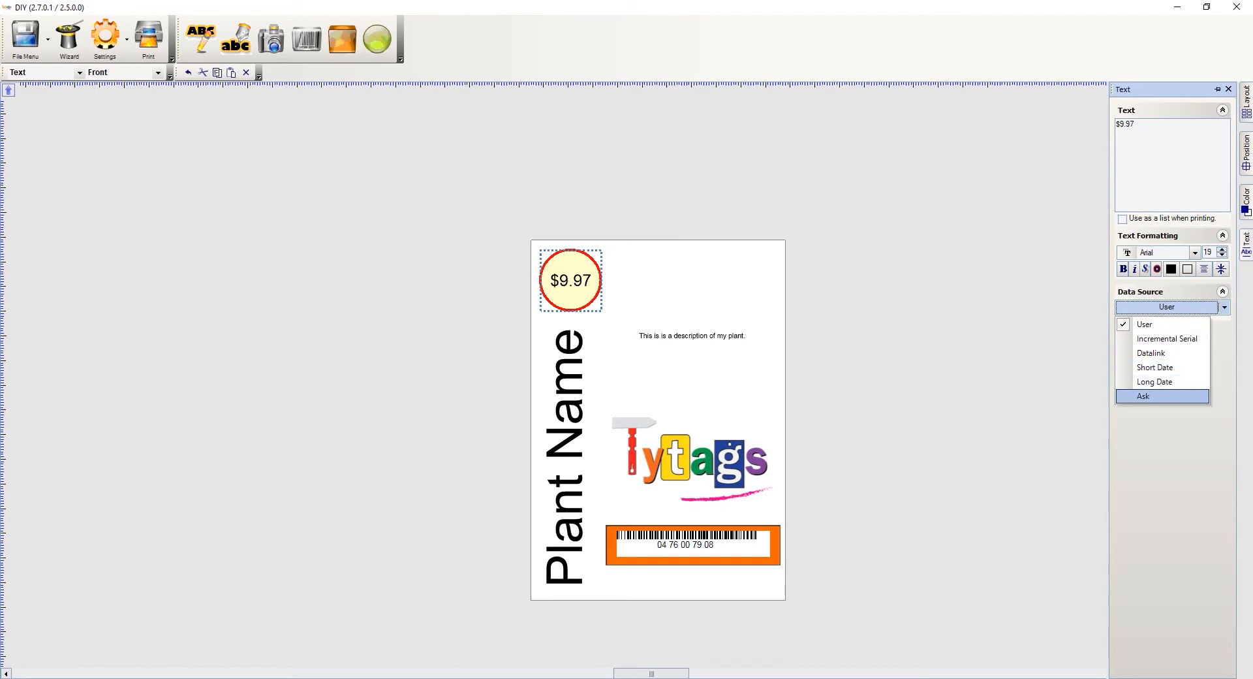
pyautogui.click(1162, 396)
# Set the barcode's data source to Ask.
pyautogui.click(757, 549)
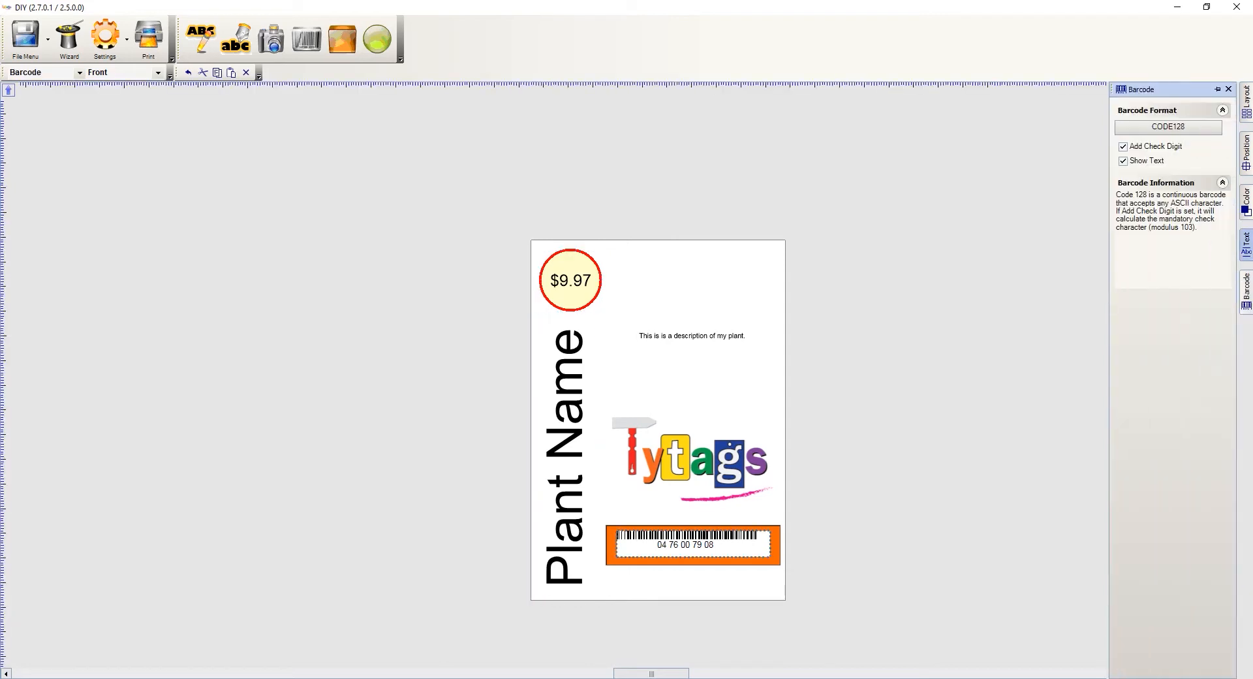
pyautogui.click(1246, 245)
pyautogui.click(1168, 307)
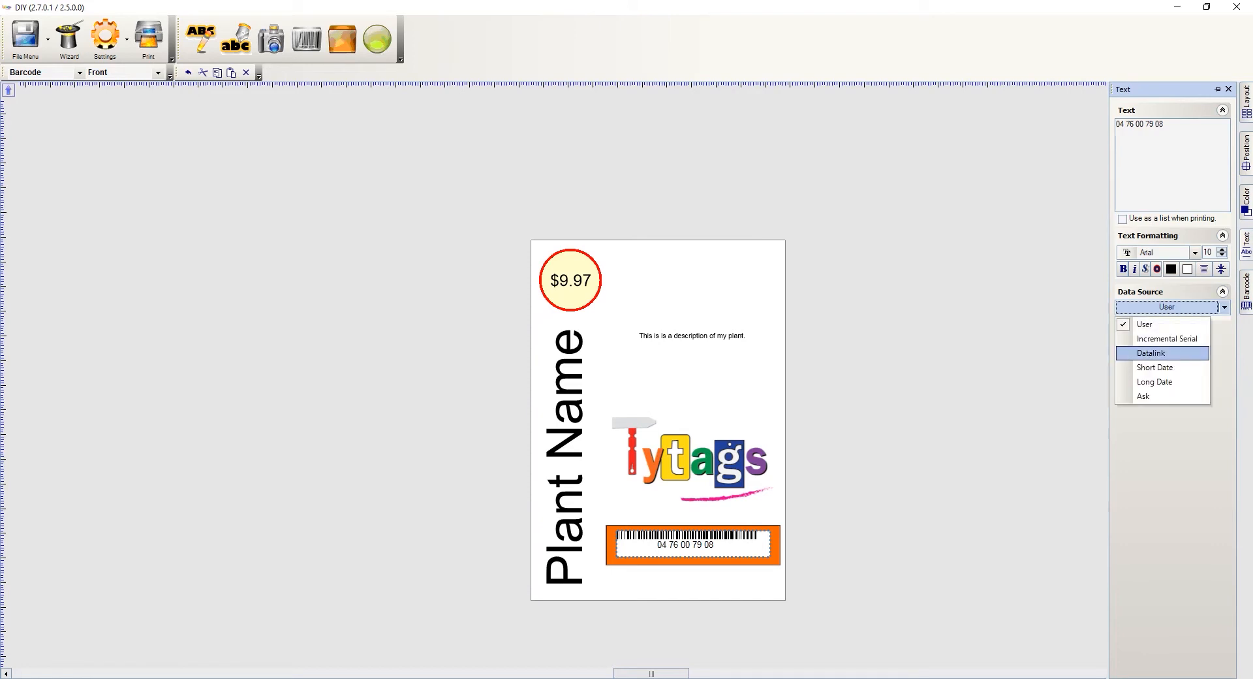
pyautogui.click(1163, 396)
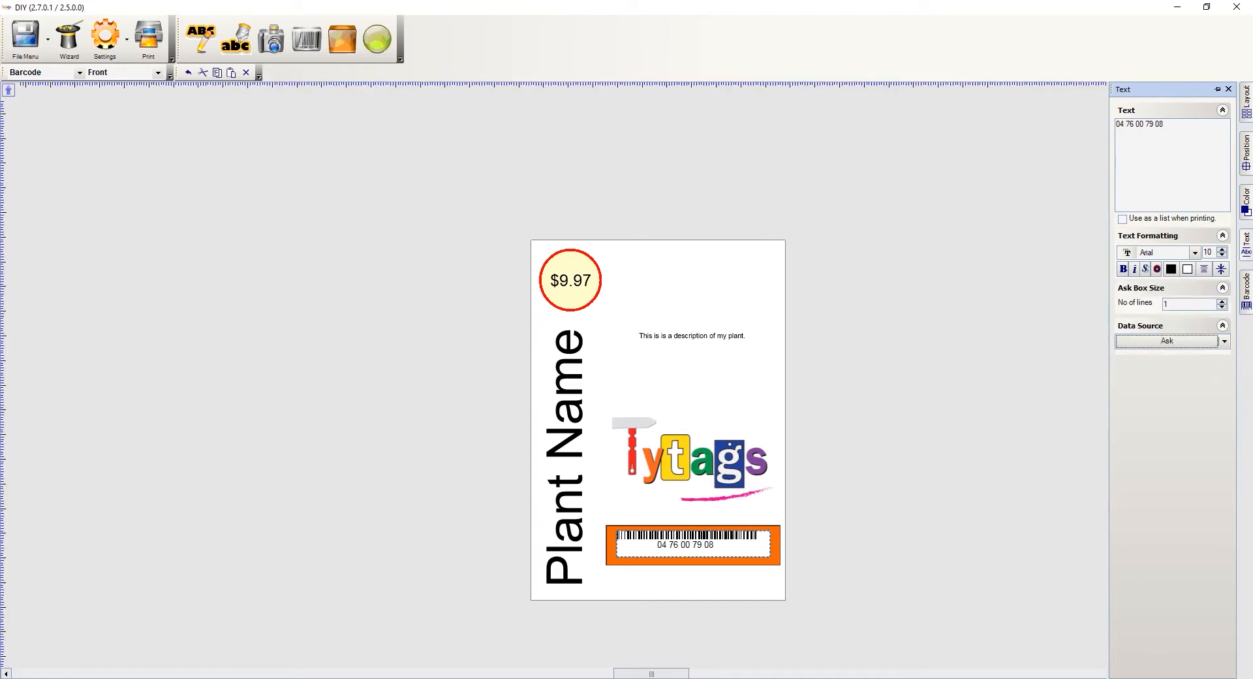
pyautogui.click(695, 459)
pyautogui.click(1247, 249)
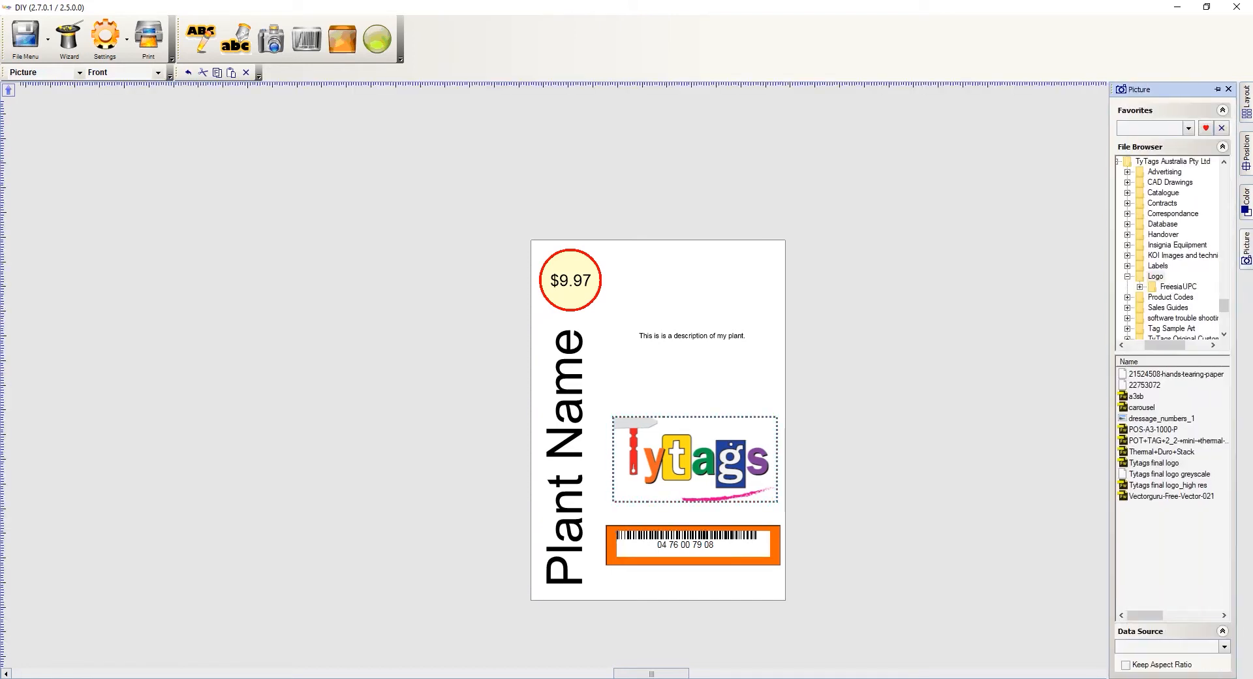
pyautogui.click(1246, 153)
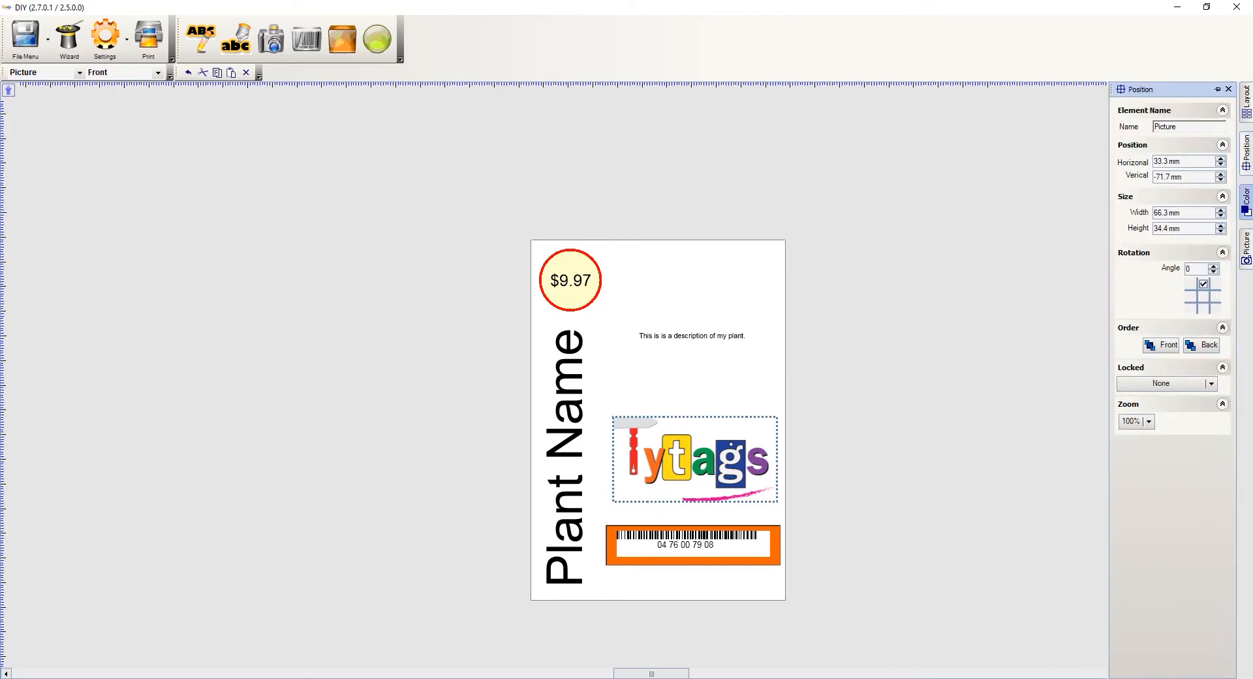
pyautogui.click(1246, 201)
pyautogui.click(1246, 250)
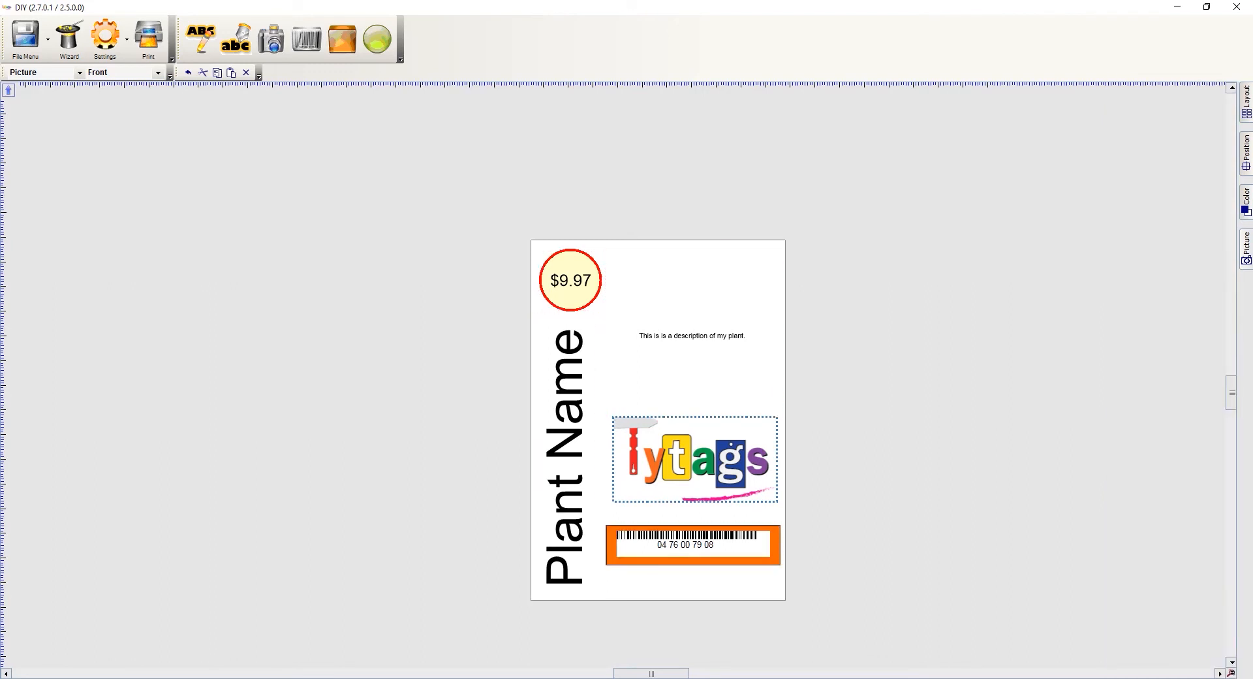
# Switch to the back of the tag and set the Plant Name heading's data source to Ask.
pyautogui.click(158, 72)
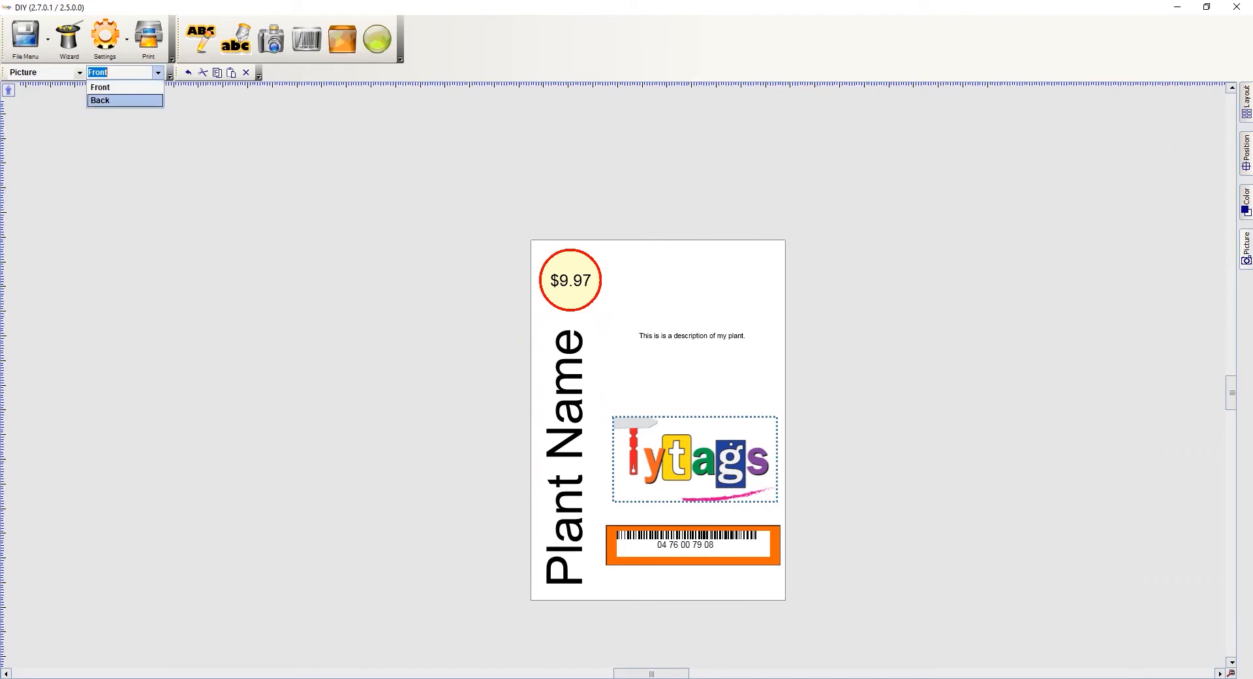
pyautogui.click(105, 101)
pyautogui.click(565, 457)
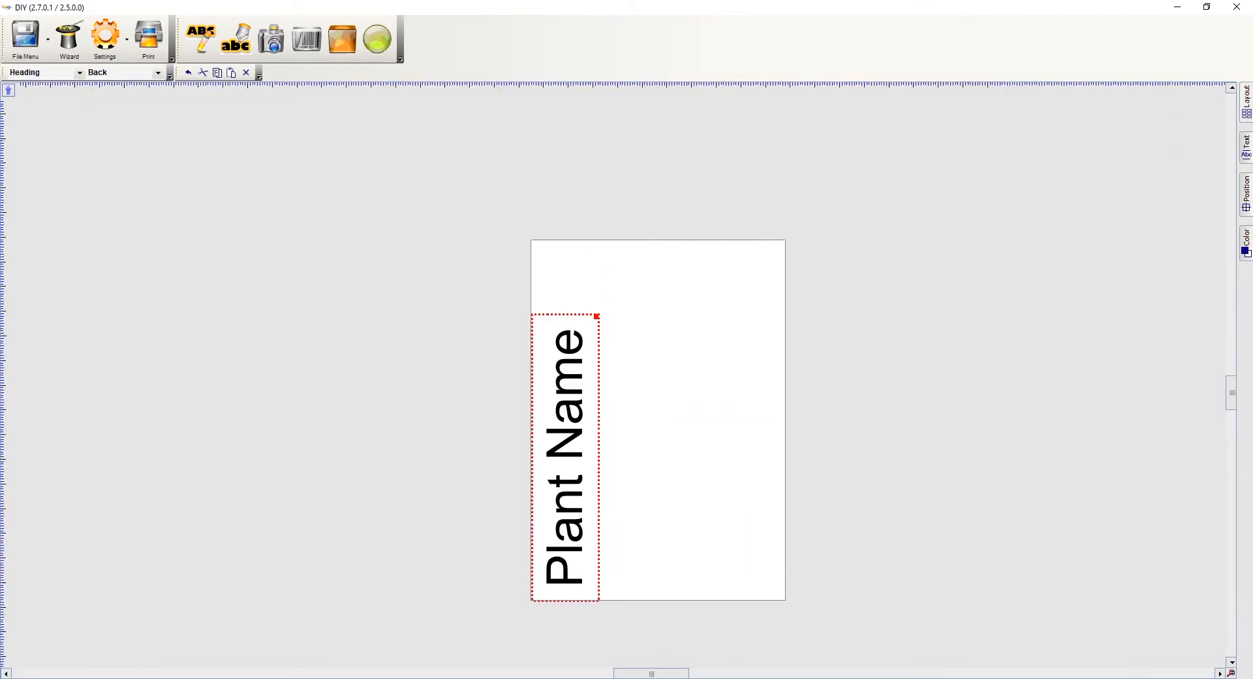
pyautogui.click(1247, 148)
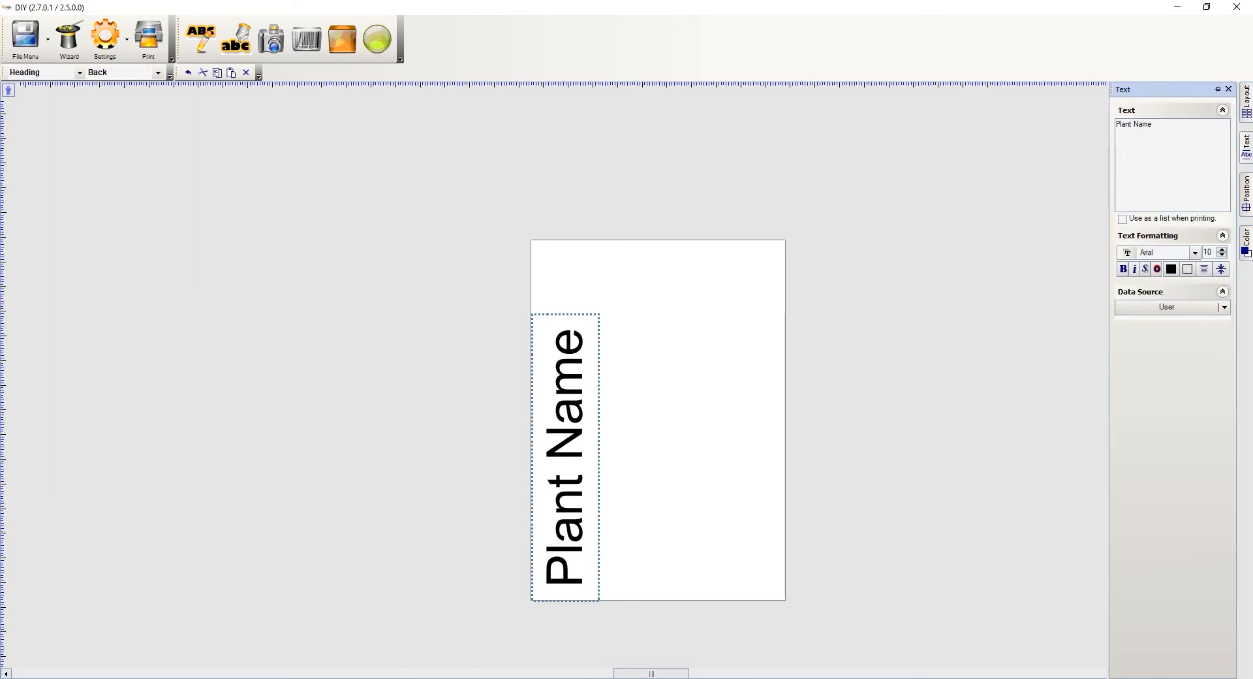
pyautogui.click(1225, 307)
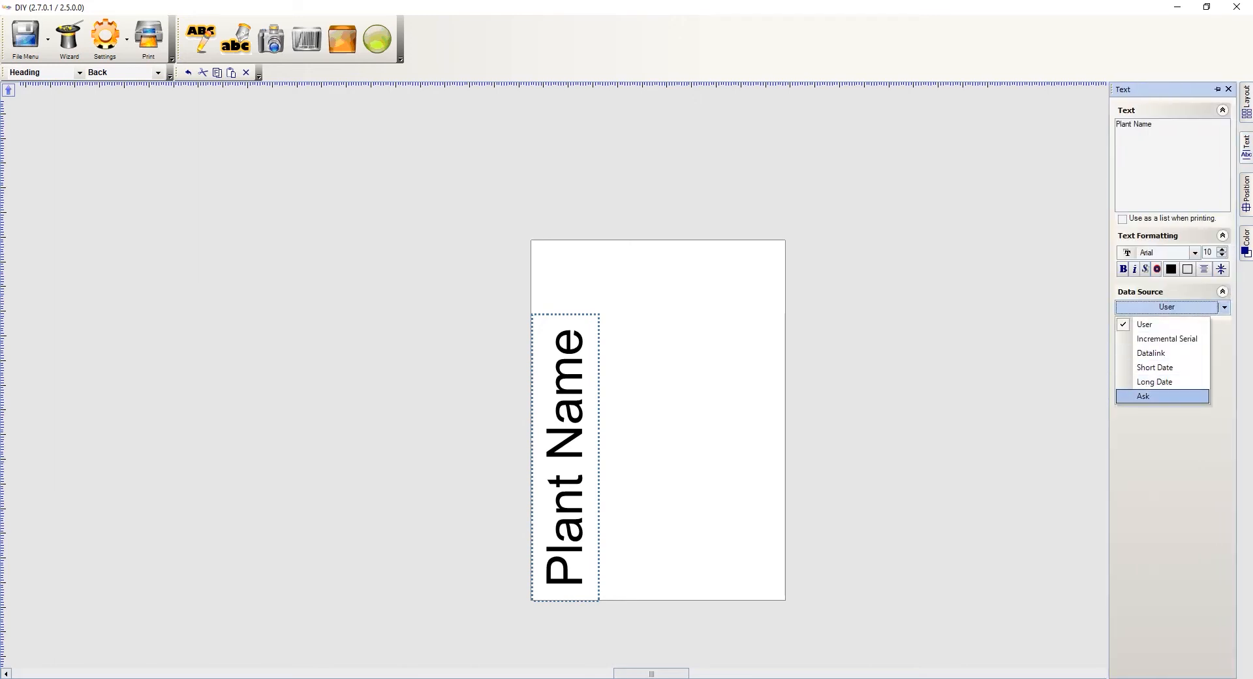
pyautogui.click(1149, 396)
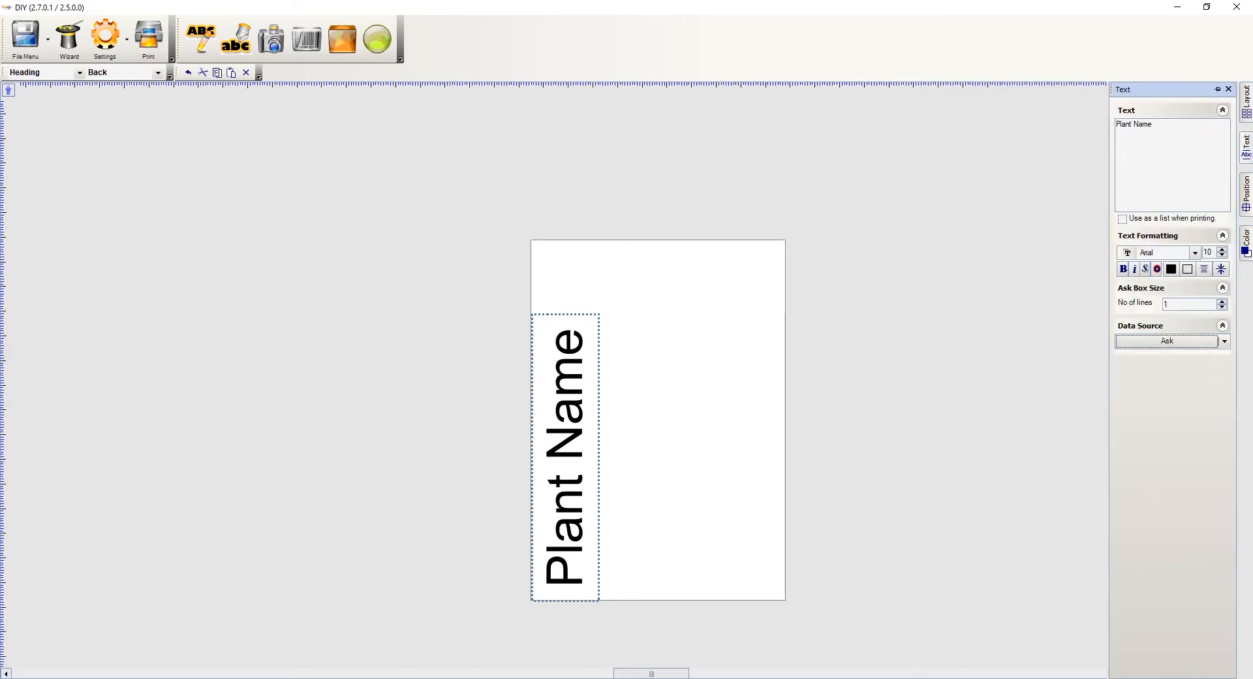
# Change both the text and the element name of the heading on the tag's back to "Plant Name Back".
pyautogui.click(1154, 125)
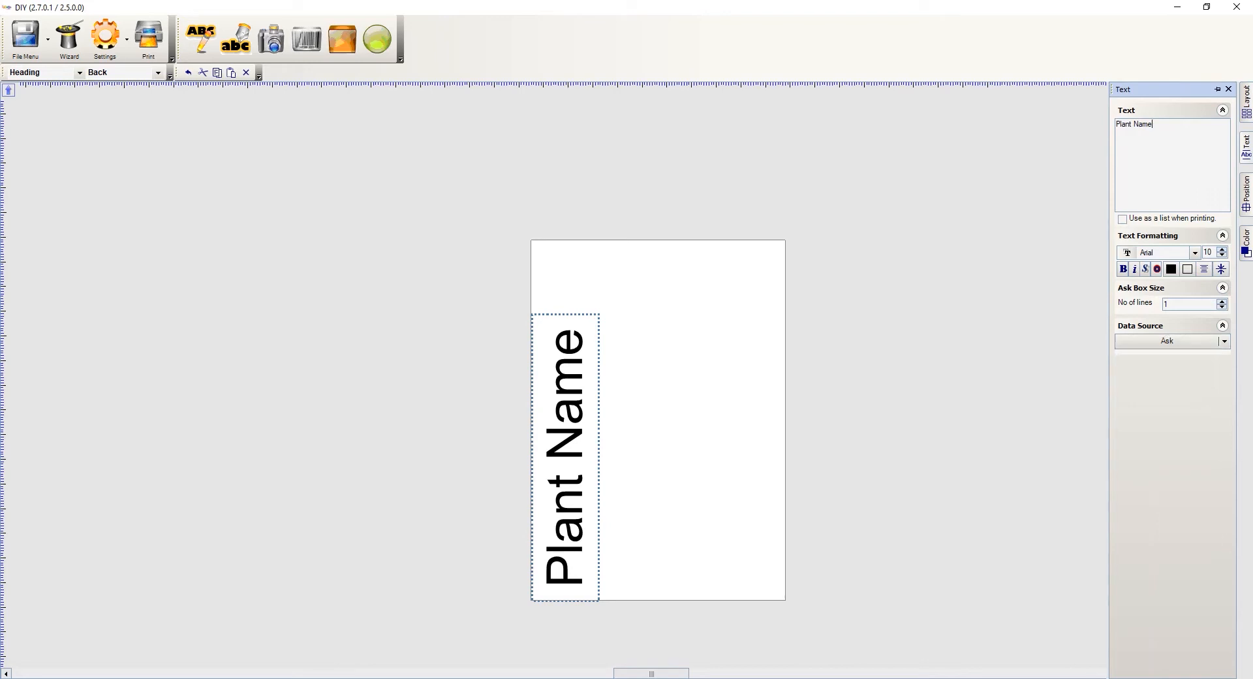
pyautogui.write('Back')
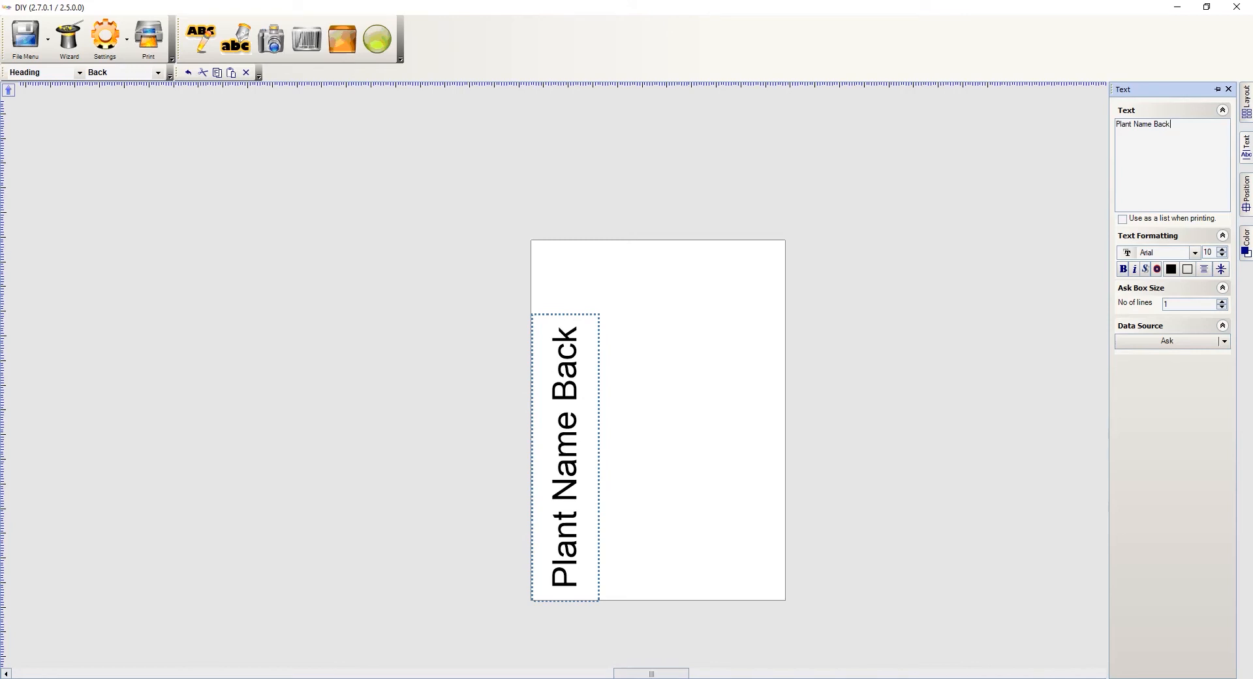
pyautogui.click(1246, 192)
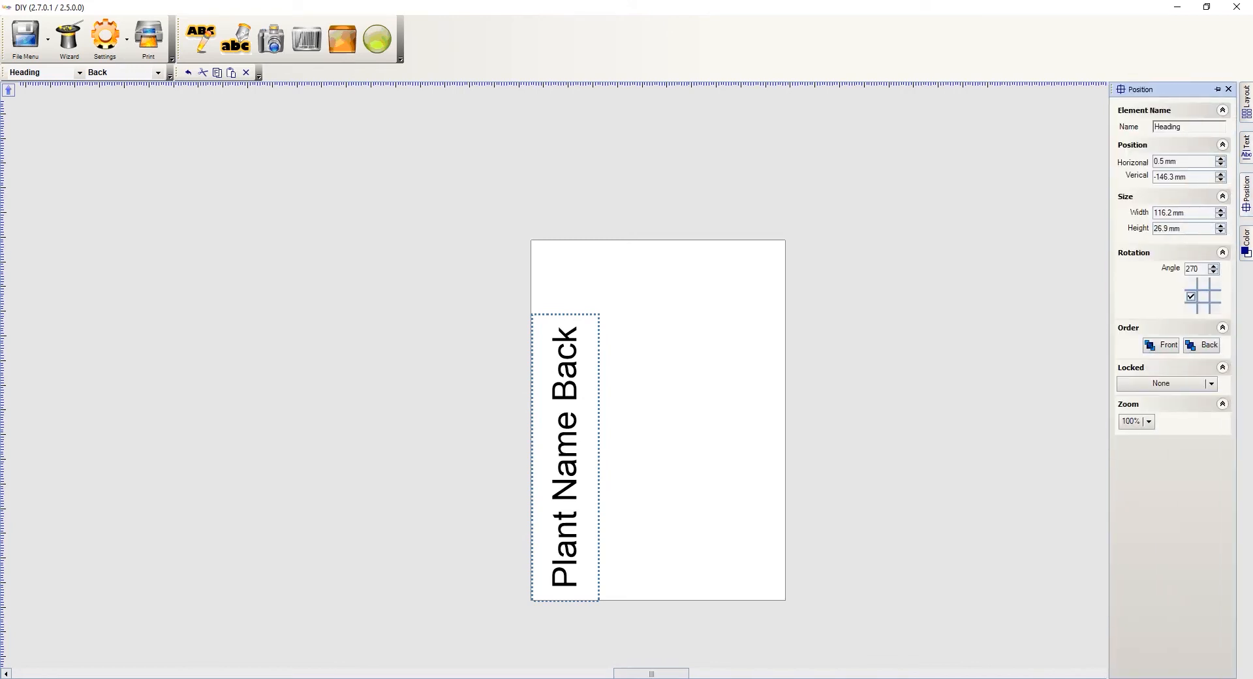
pyautogui.doubleClick(1180, 127)
pyautogui.write('Plant Name Back')
pyautogui.click(566, 457)
# Return to the front of the tag and rename its vertical heading element as "Plant Name Front".
pyautogui.click(158, 72)
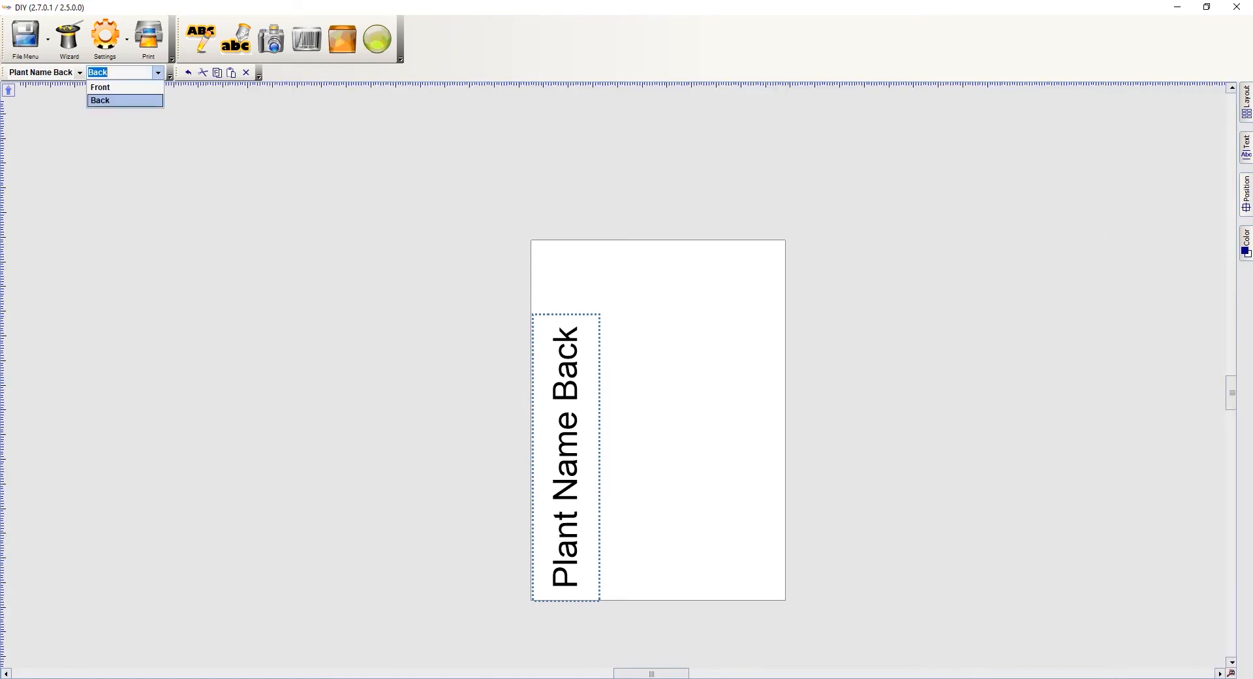
pyautogui.click(100, 87)
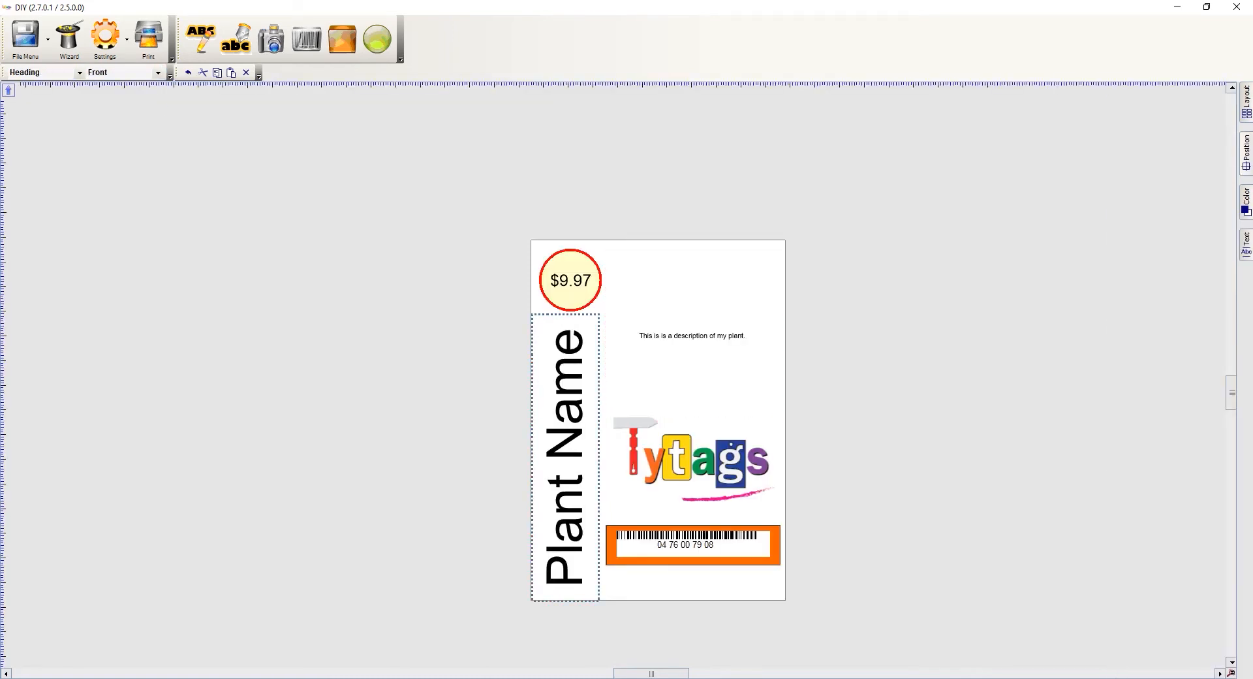
pyautogui.click(1247, 103)
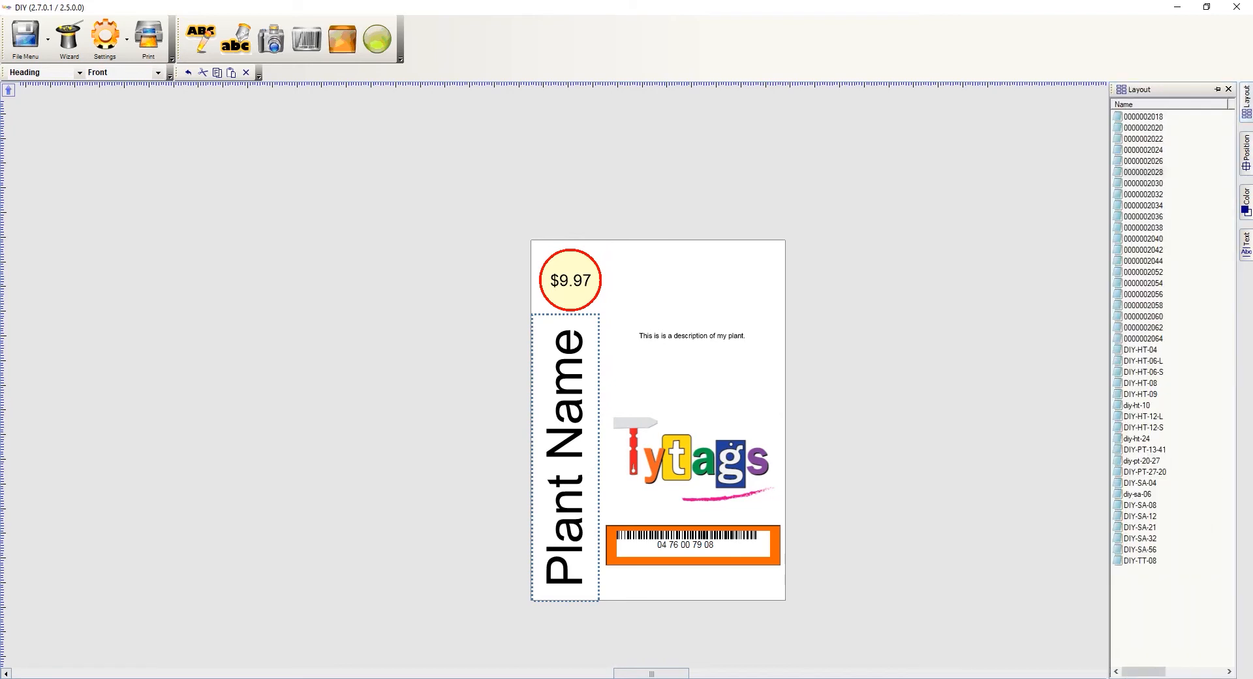
pyautogui.click(1247, 155)
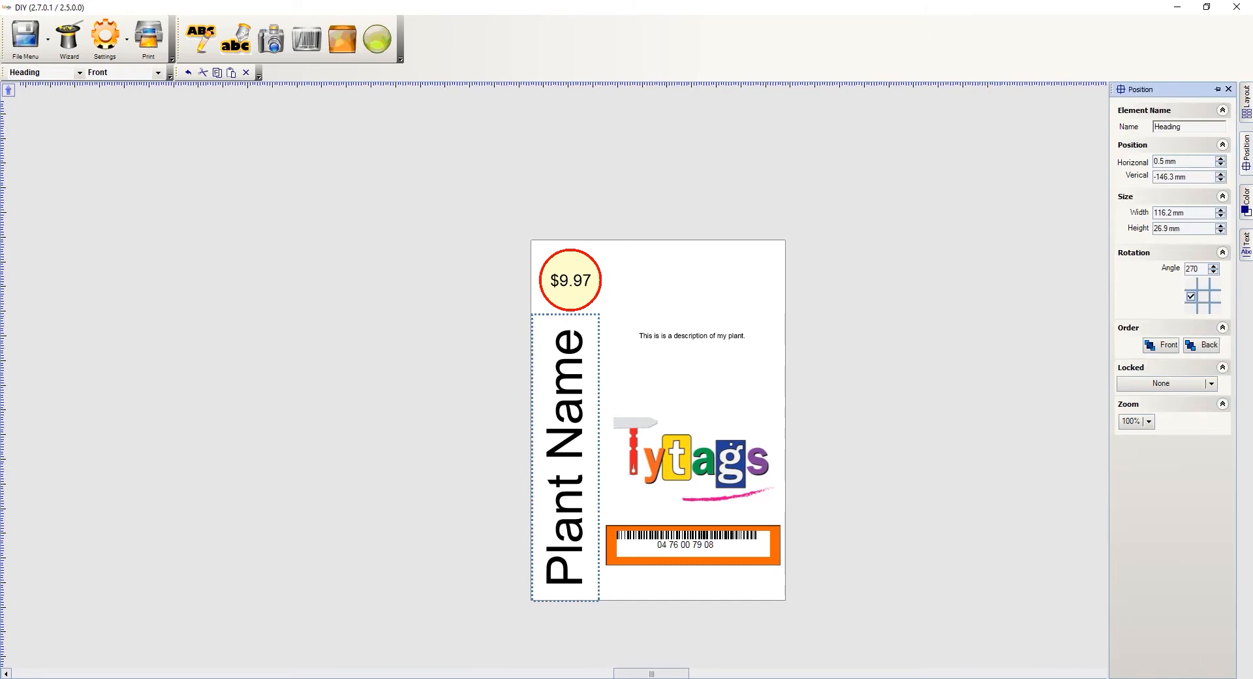
pyautogui.moveTo(1183, 126); pyautogui.dragTo(1154, 127)
pyautogui.write('Plant Name Front')
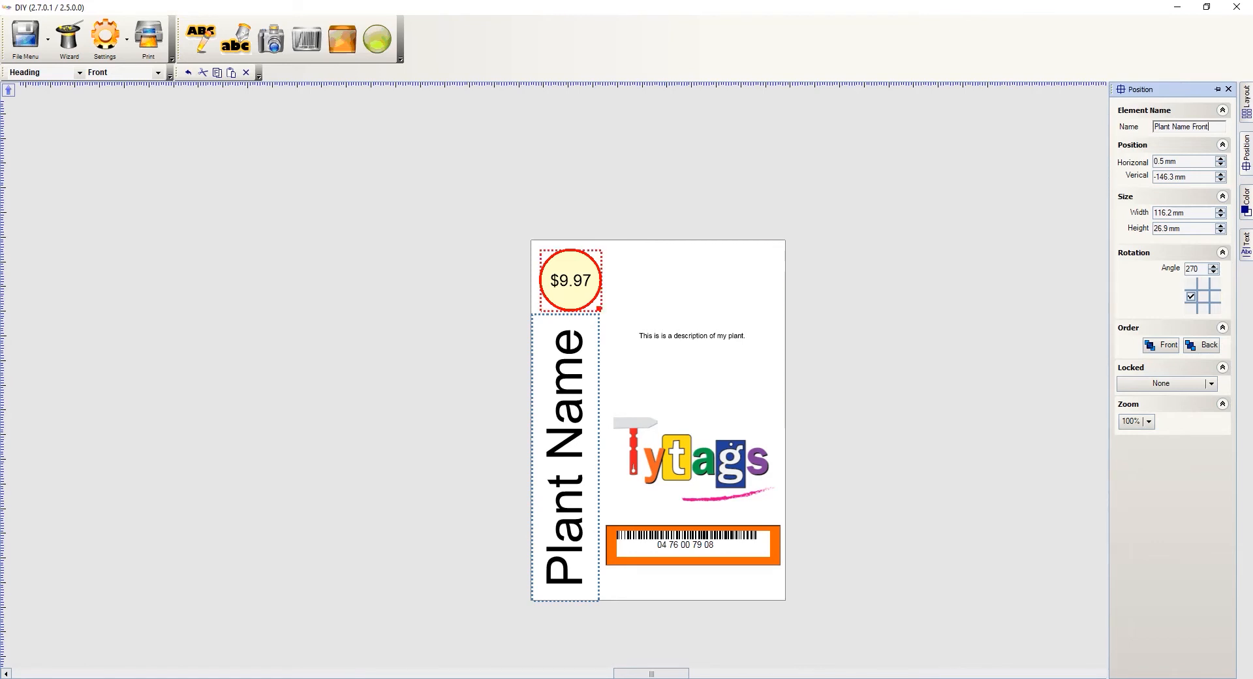
# Rename the circled price text element as "Price".
pyautogui.click(572, 280)
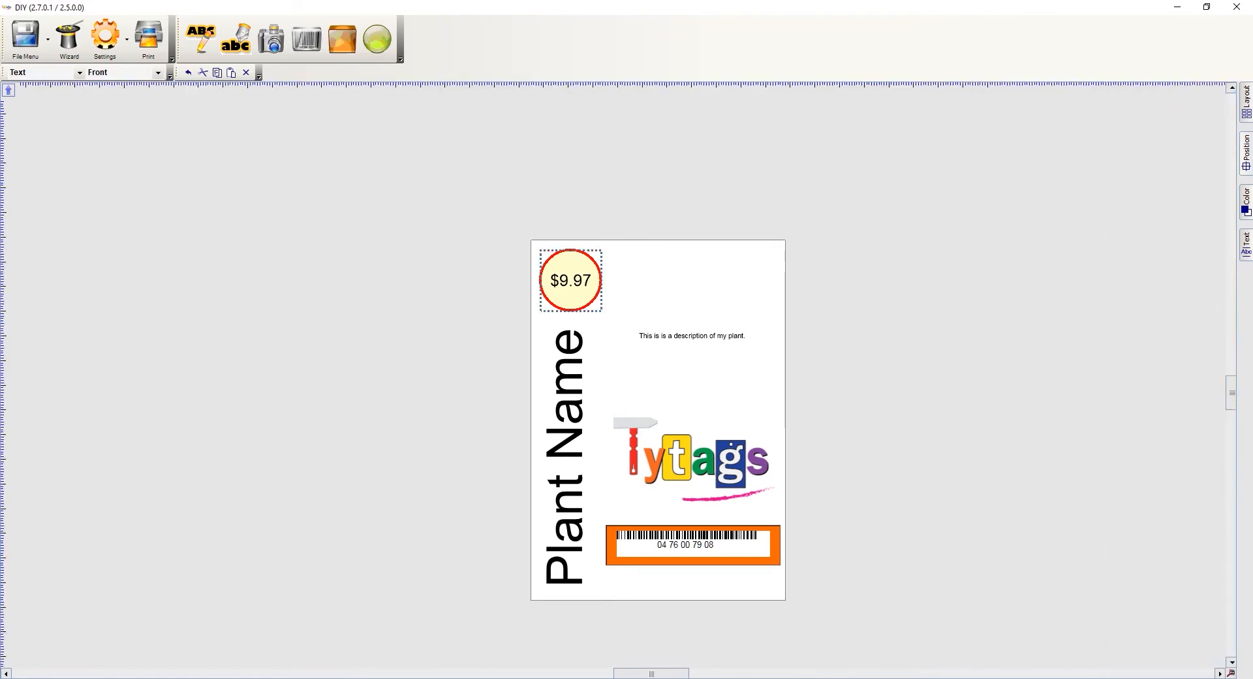
pyautogui.click(1246, 245)
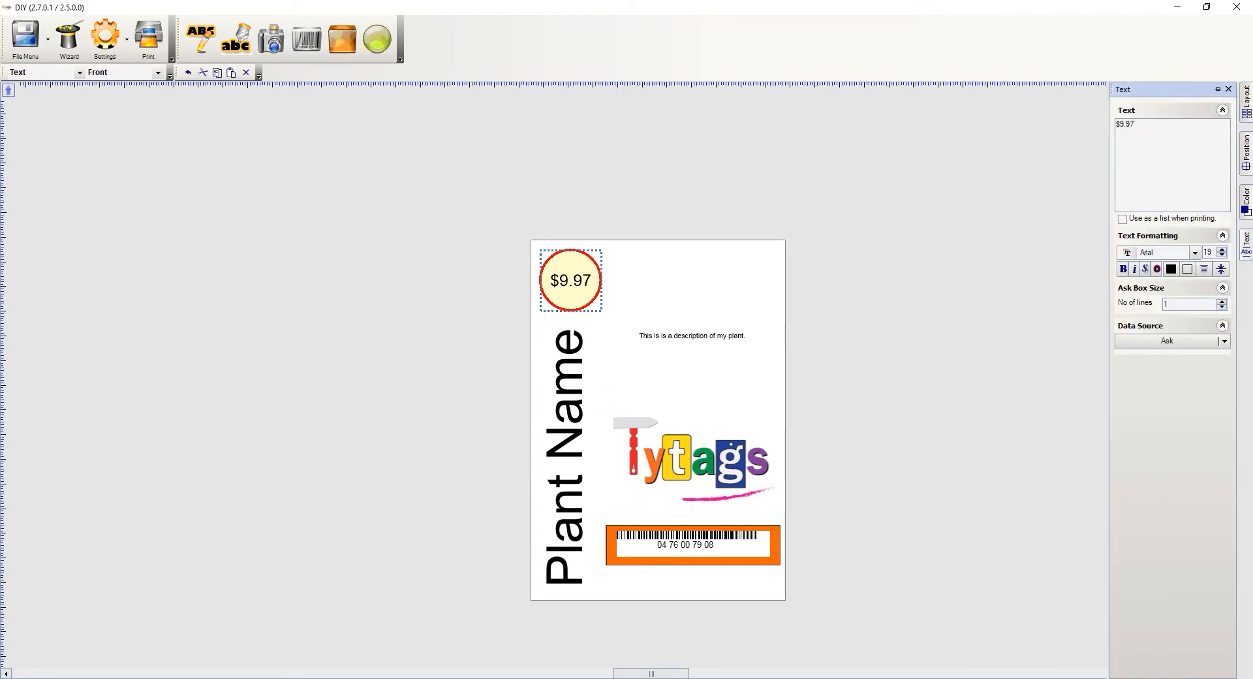
pyautogui.click(1247, 202)
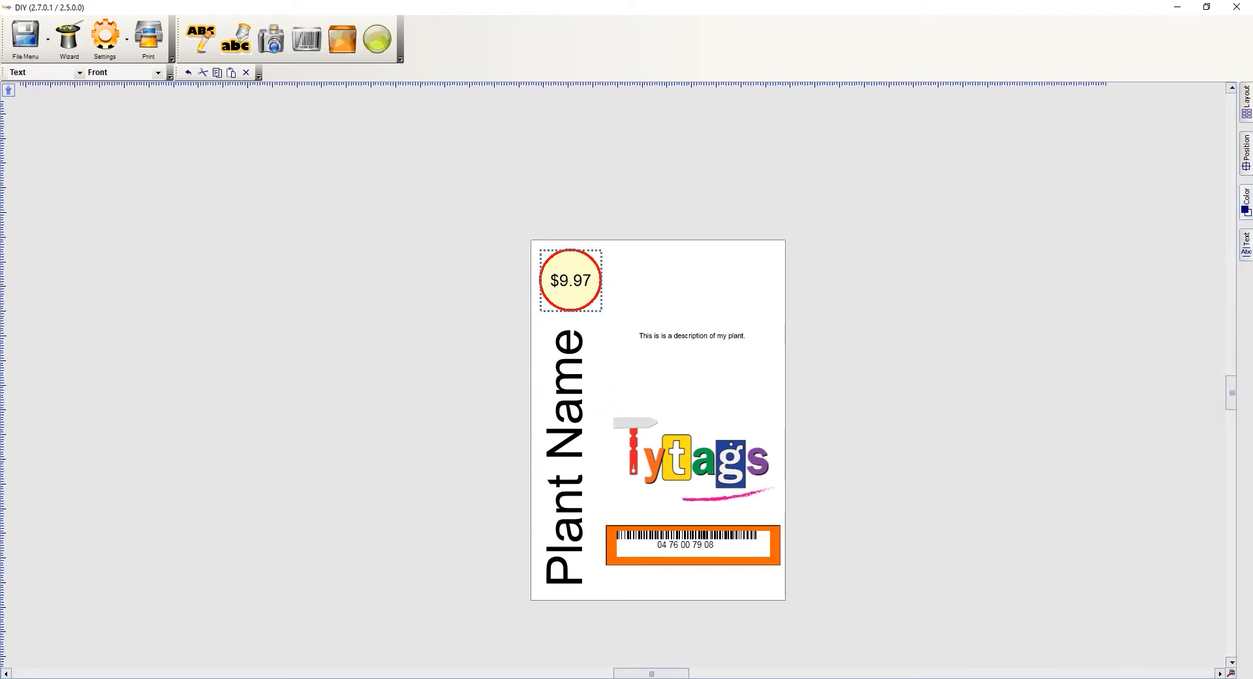
pyautogui.click(1246, 154)
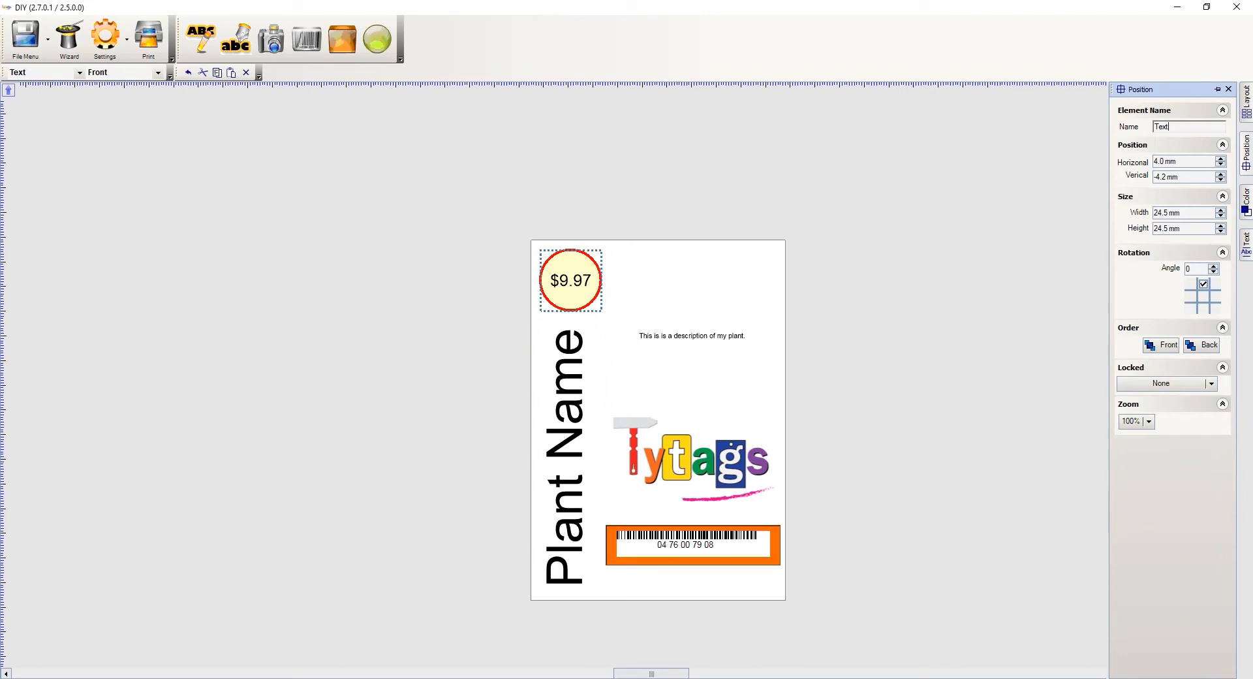
pyautogui.hotkey('ctrl', 'a')
pyautogui.write('Price')
# Rename the plant description text element as "Description".
pyautogui.click(692, 336)
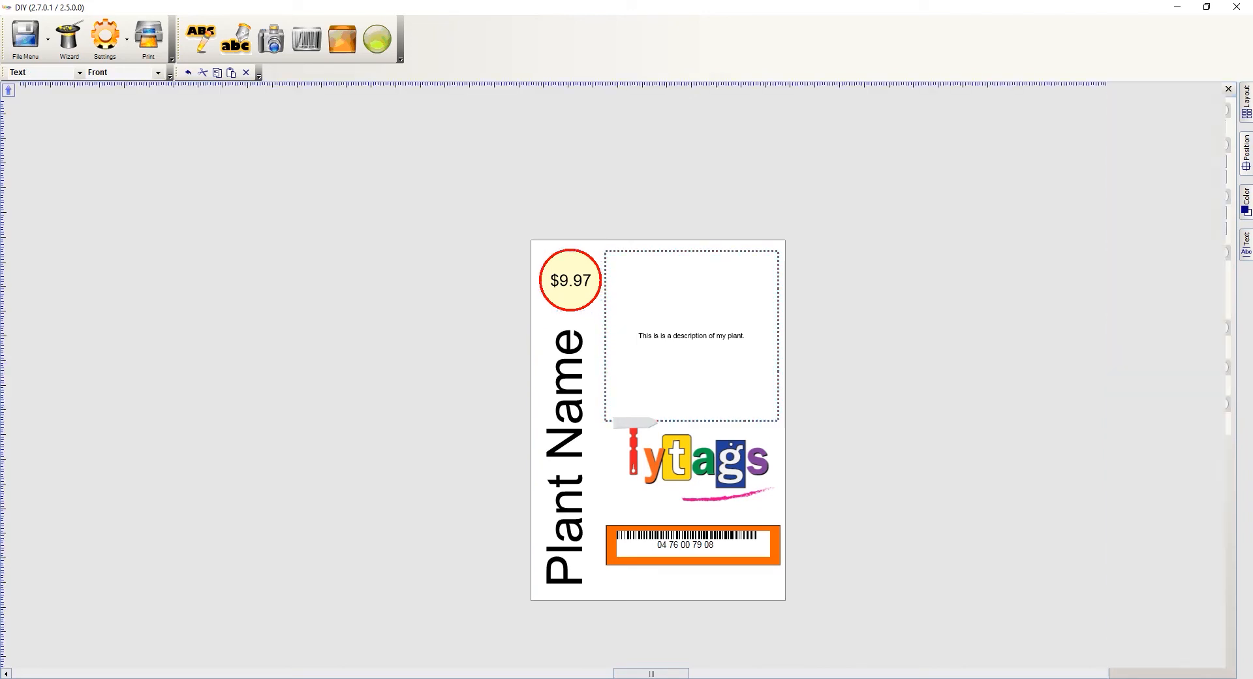
pyautogui.click(1247, 154)
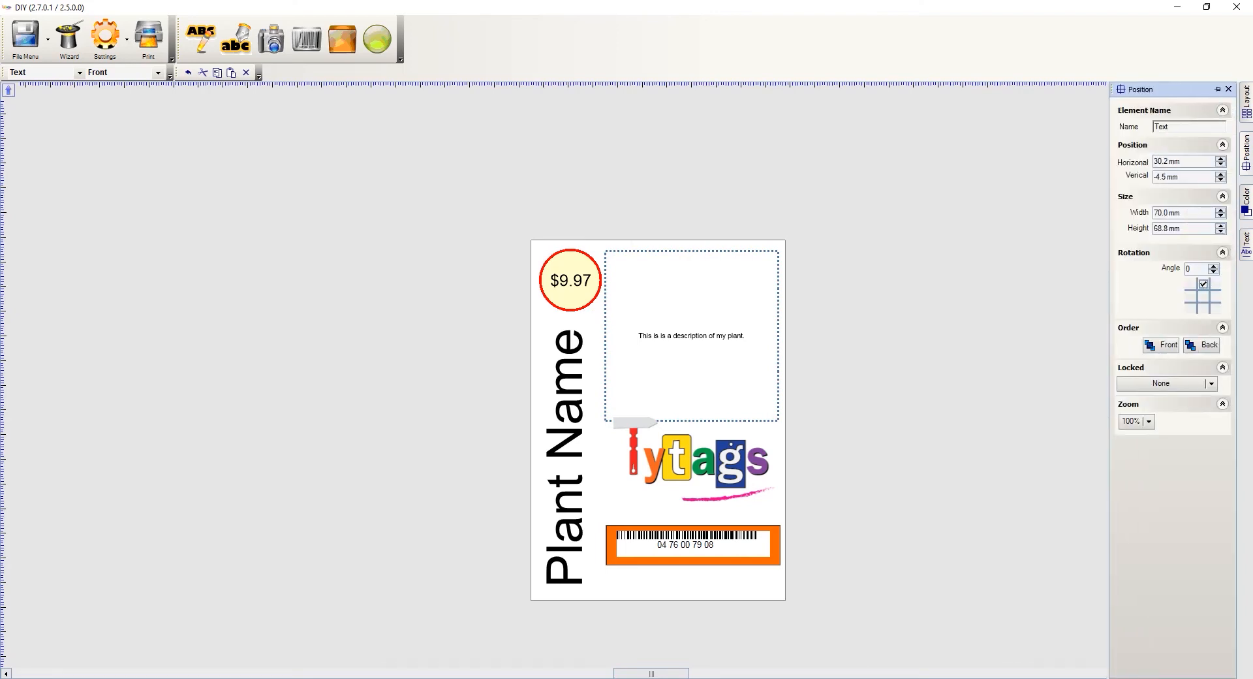
pyautogui.doubleClick(1162, 127)
pyautogui.write('Description')
# Check the element name of the barcode on the front of the tag.
pyautogui.click(727, 546)
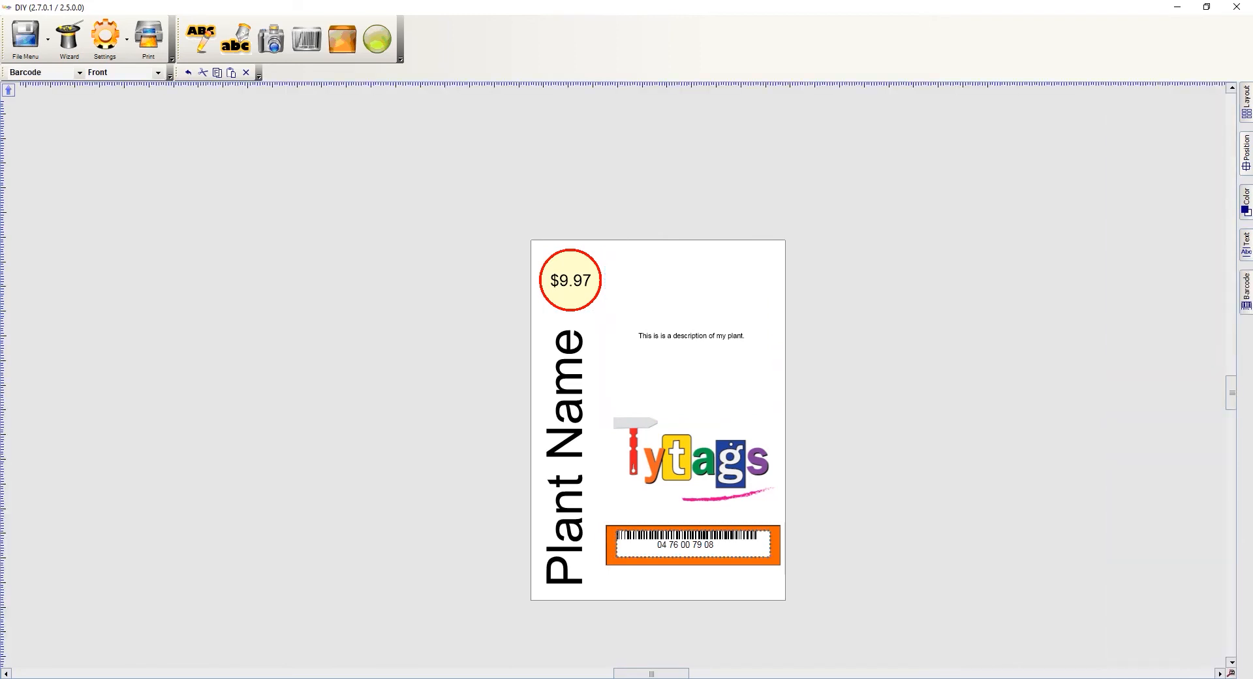
pyautogui.moveTo(1247, 153)
pyautogui.click(1182, 127)
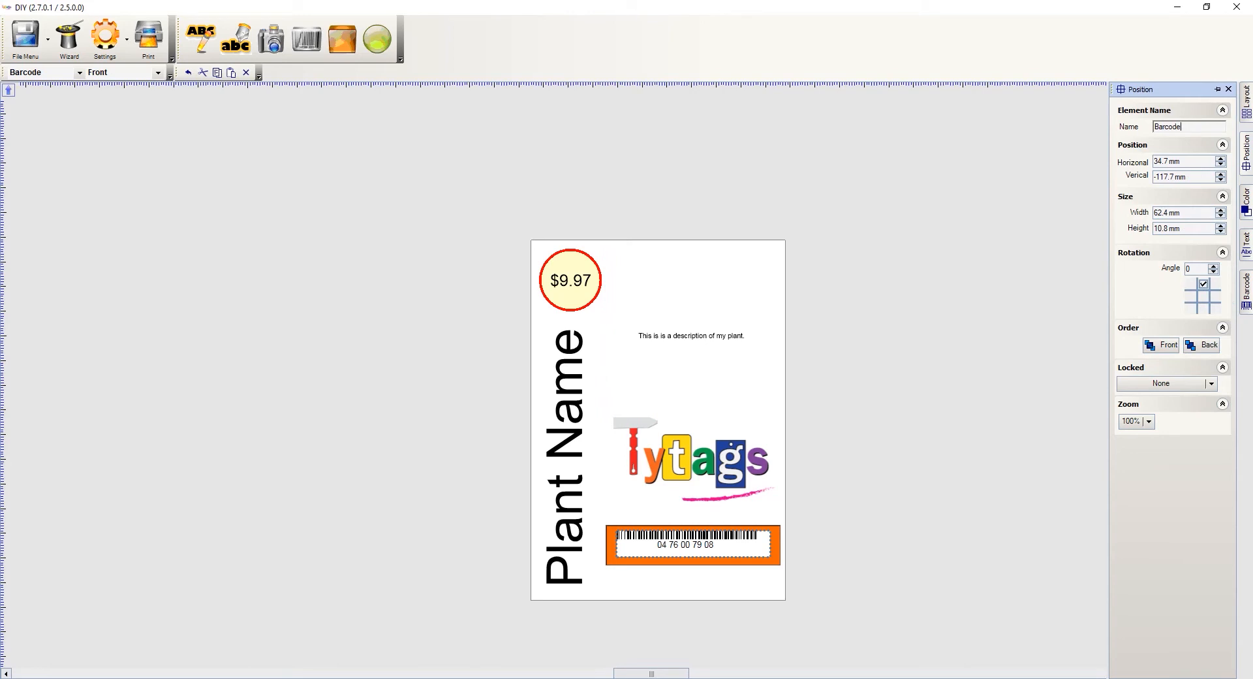
# Save the design as a template named "Template 4 up hang tag" in the Templates folder.
pyautogui.click(25, 38)
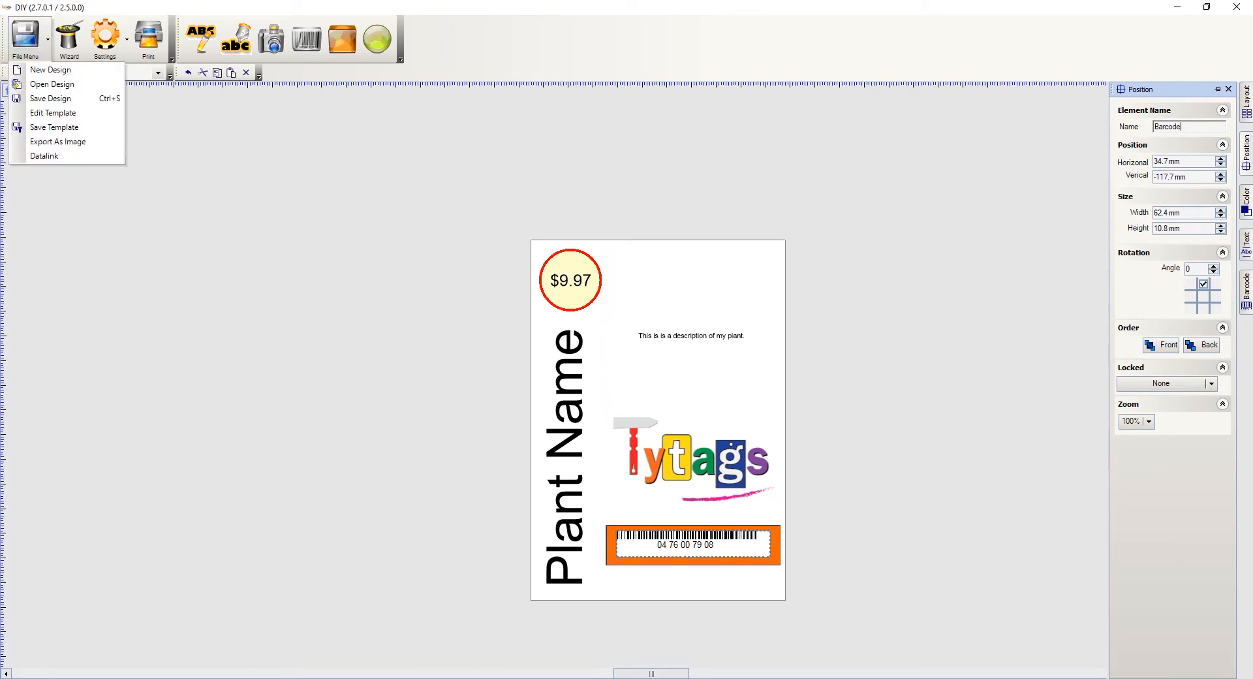
pyautogui.click(54, 127)
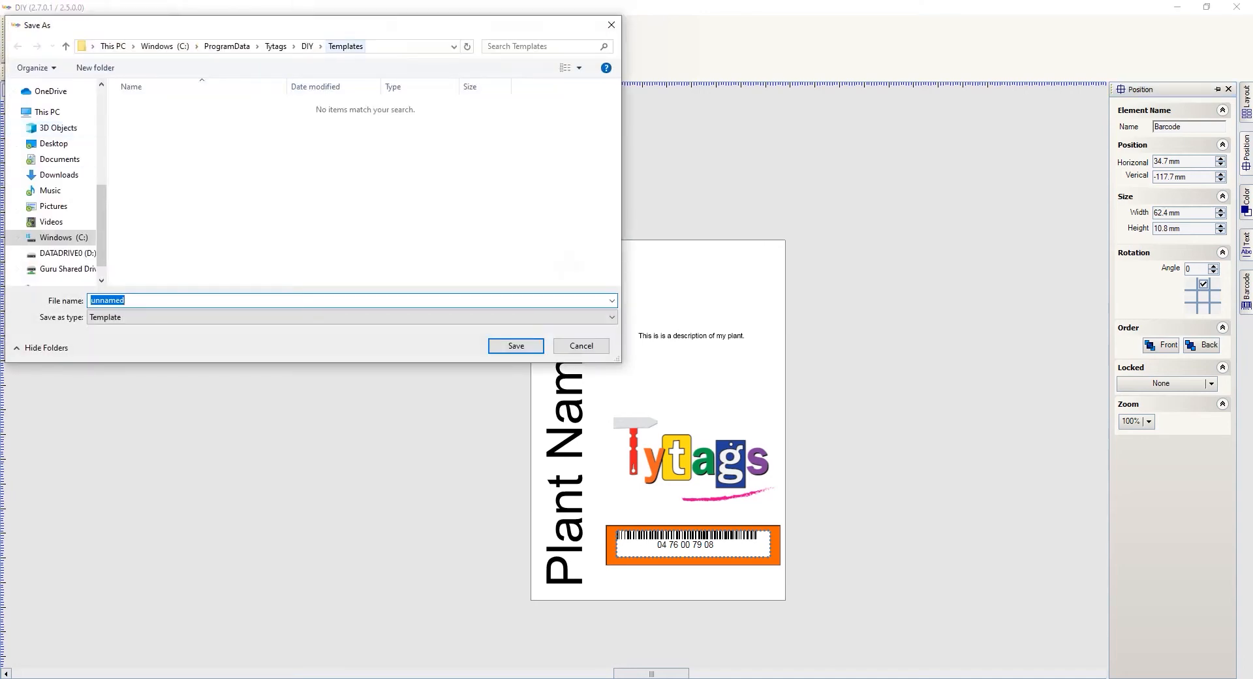
pyautogui.click(161, 301)
pyautogui.doubleClick(109, 301)
pyautogui.write('Template')
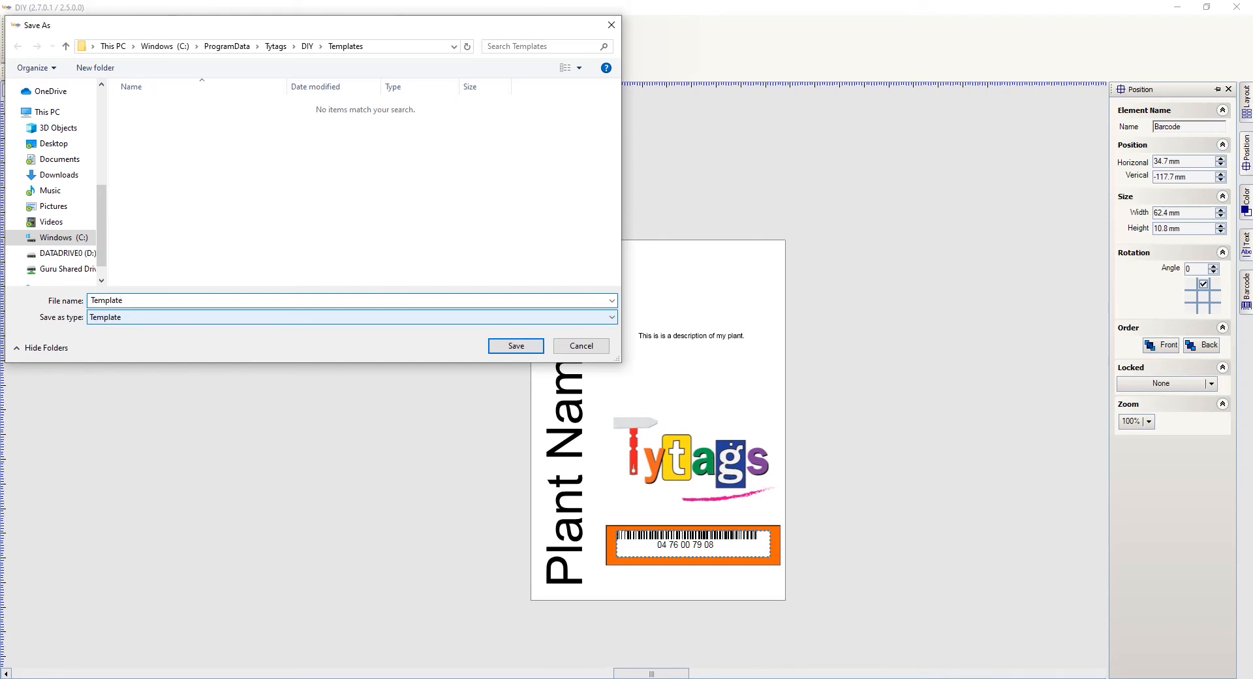
pyautogui.write(' hang tag')
pyautogui.write('4 up')
pyautogui.click(174, 301)
pyautogui.write('peach trees')
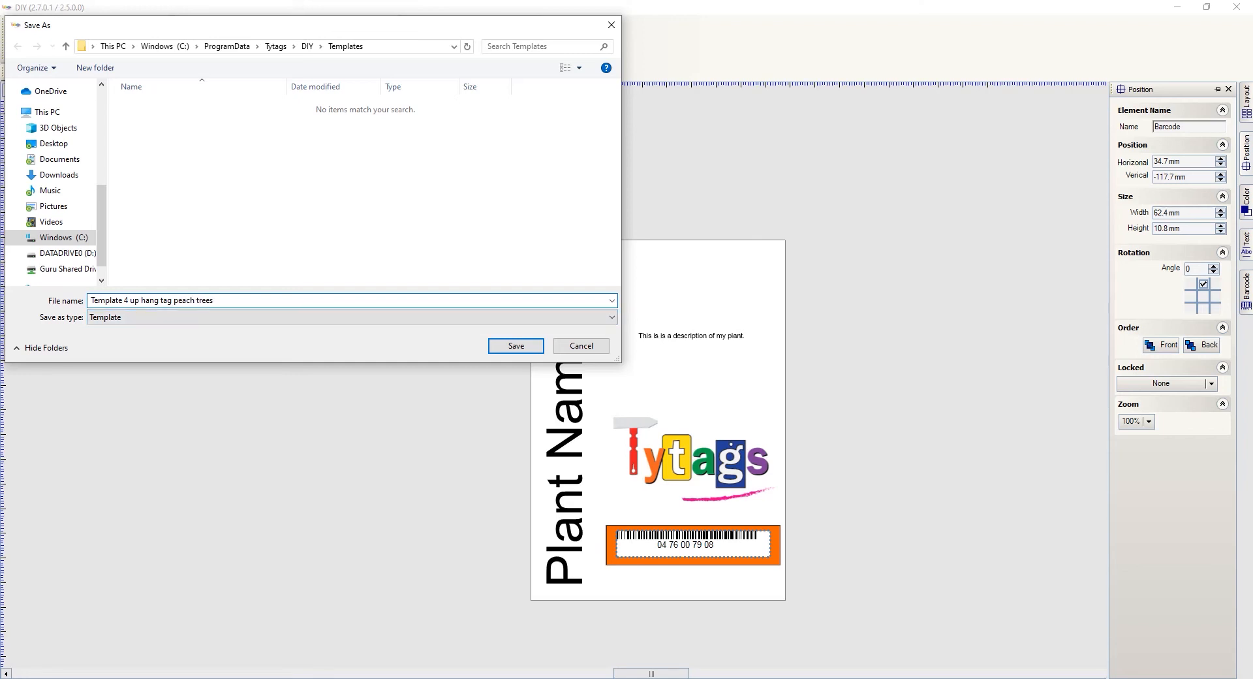
pyautogui.moveTo(214, 301); pyautogui.dragTo(172, 301)
pyautogui.press('BackSpace')
pyautogui.click(515, 345)
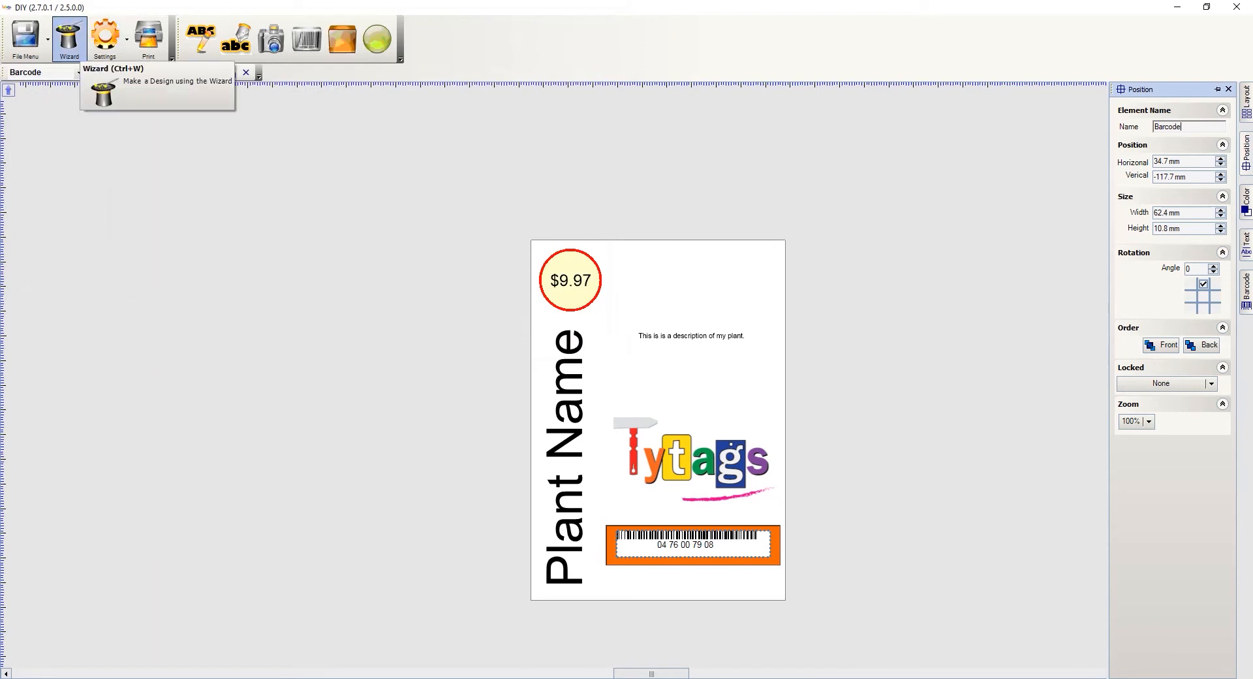
# Start a wizard design from "Template 4 up hang tag" without saving the current design.
pyautogui.click(69, 40)
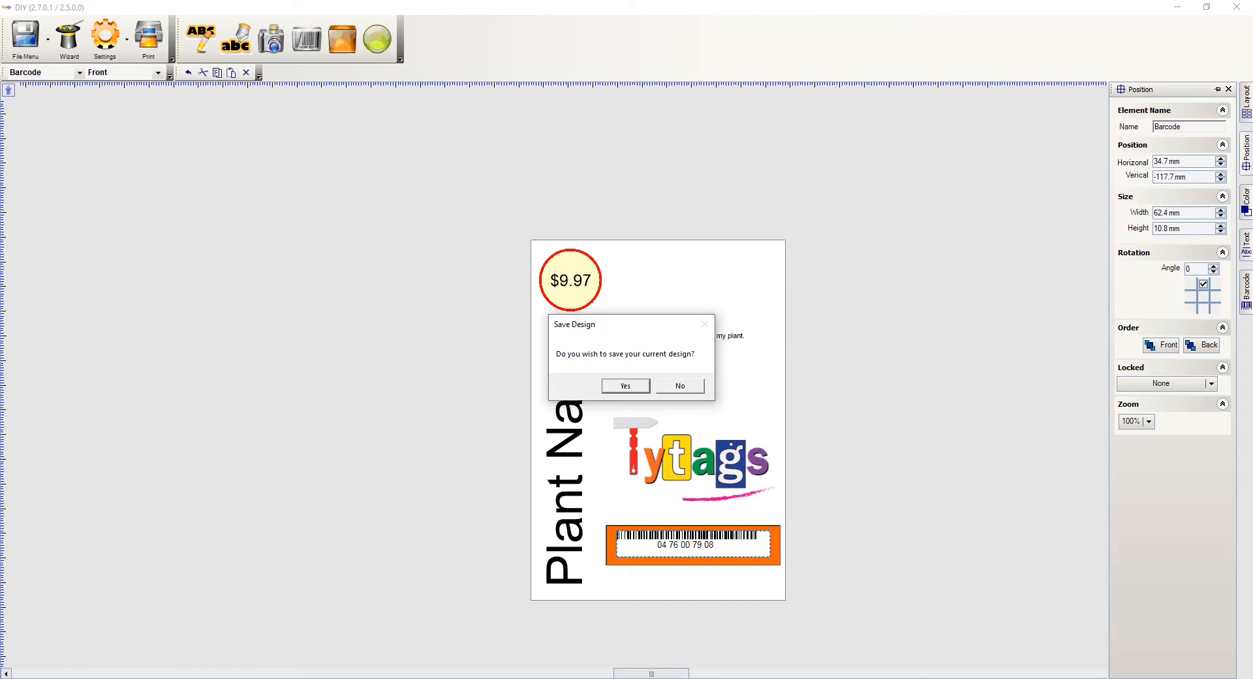
pyautogui.click(680, 386)
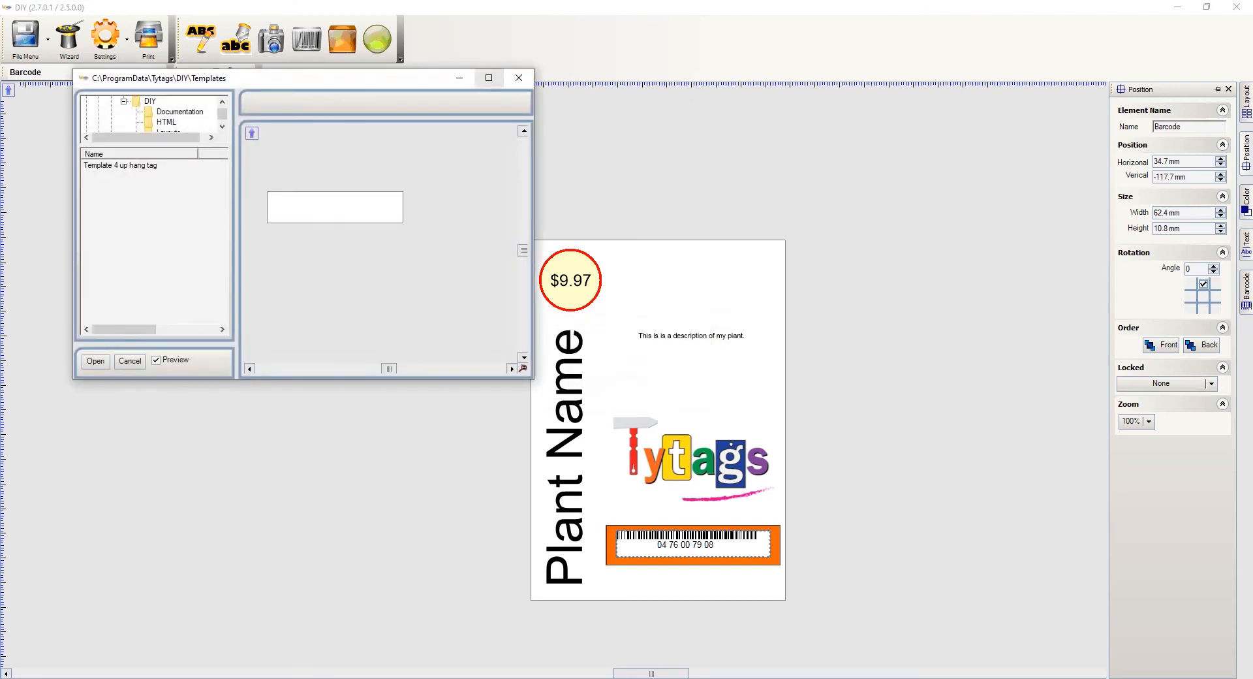
pyautogui.click(489, 78)
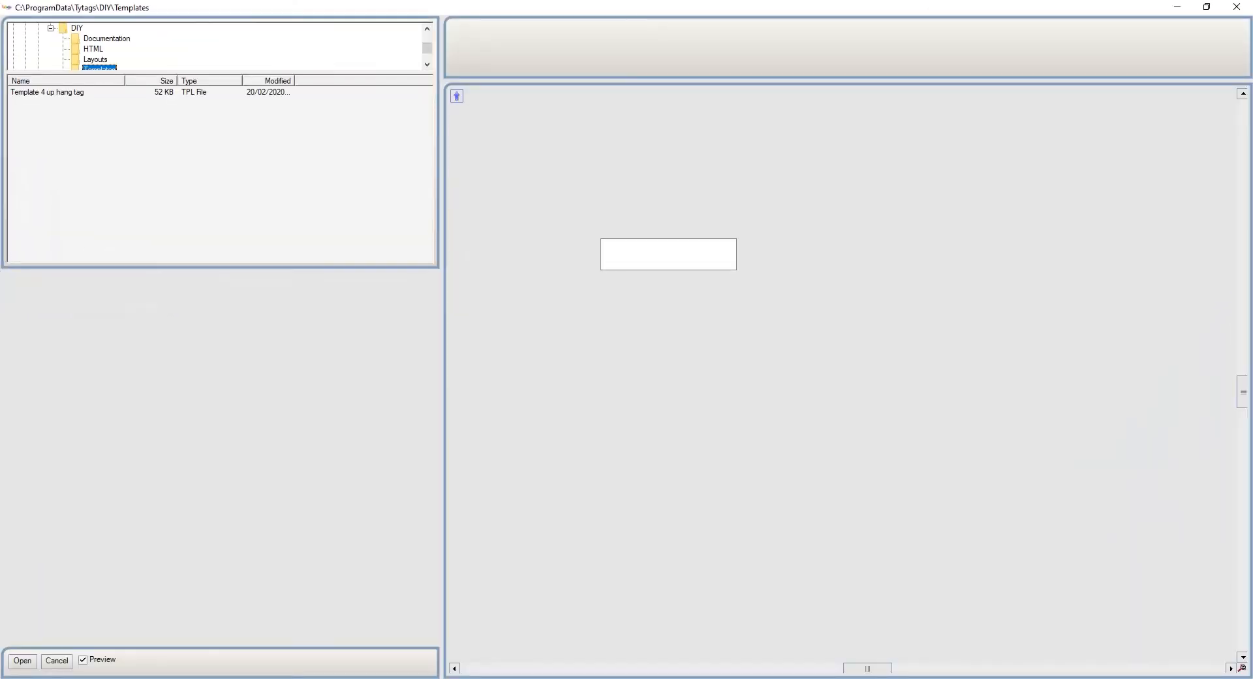
pyautogui.click(47, 92)
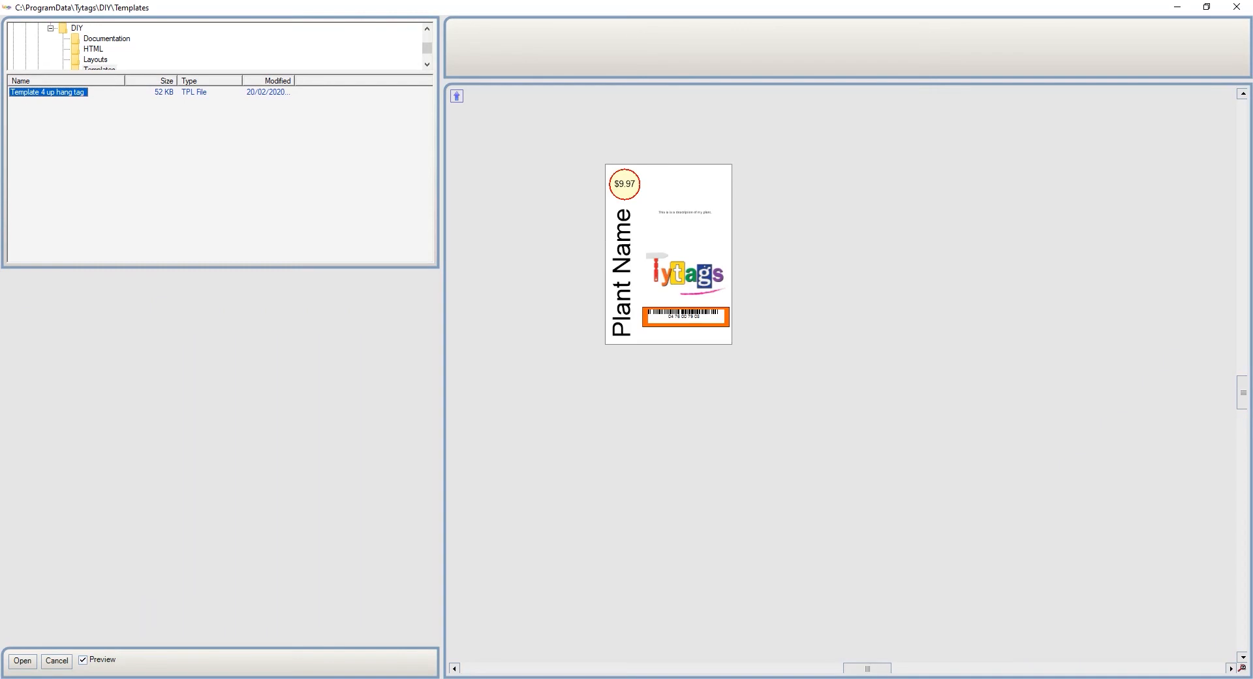
pyautogui.click(22, 662)
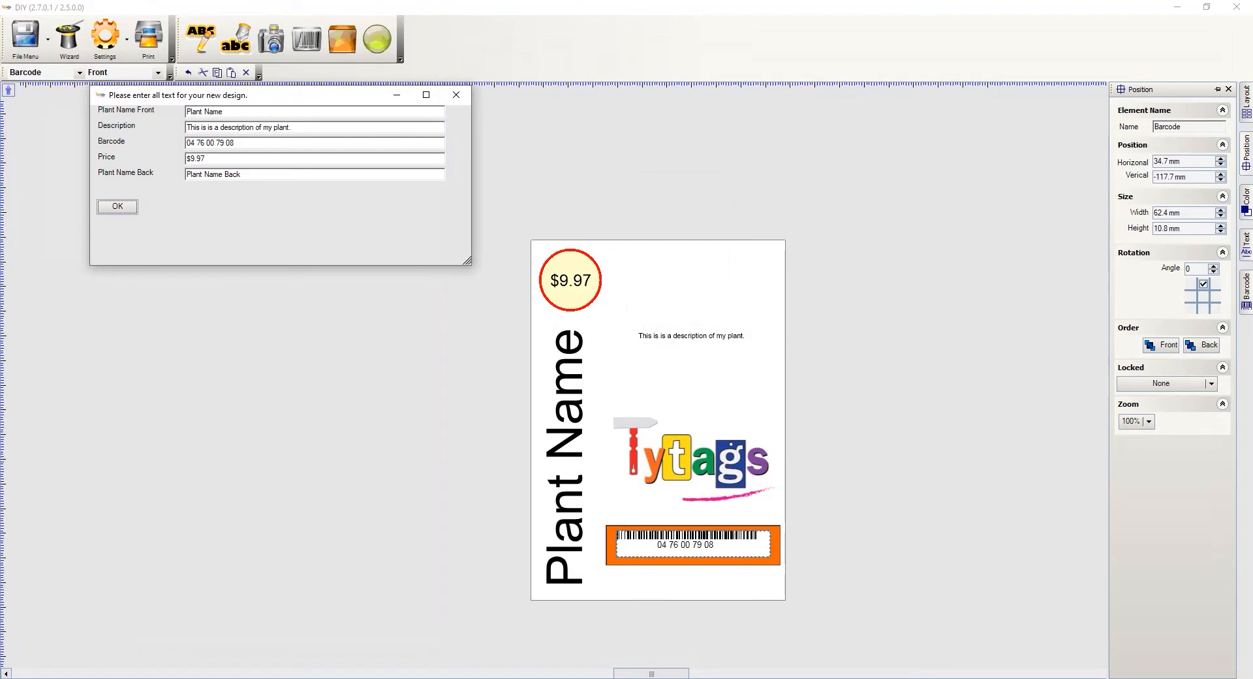
# Set both the front and back plant names to "Peach Tree" for the new design.
pyautogui.moveTo(226, 112); pyautogui.dragTo(186, 112)
pyautogui.write('Pe')
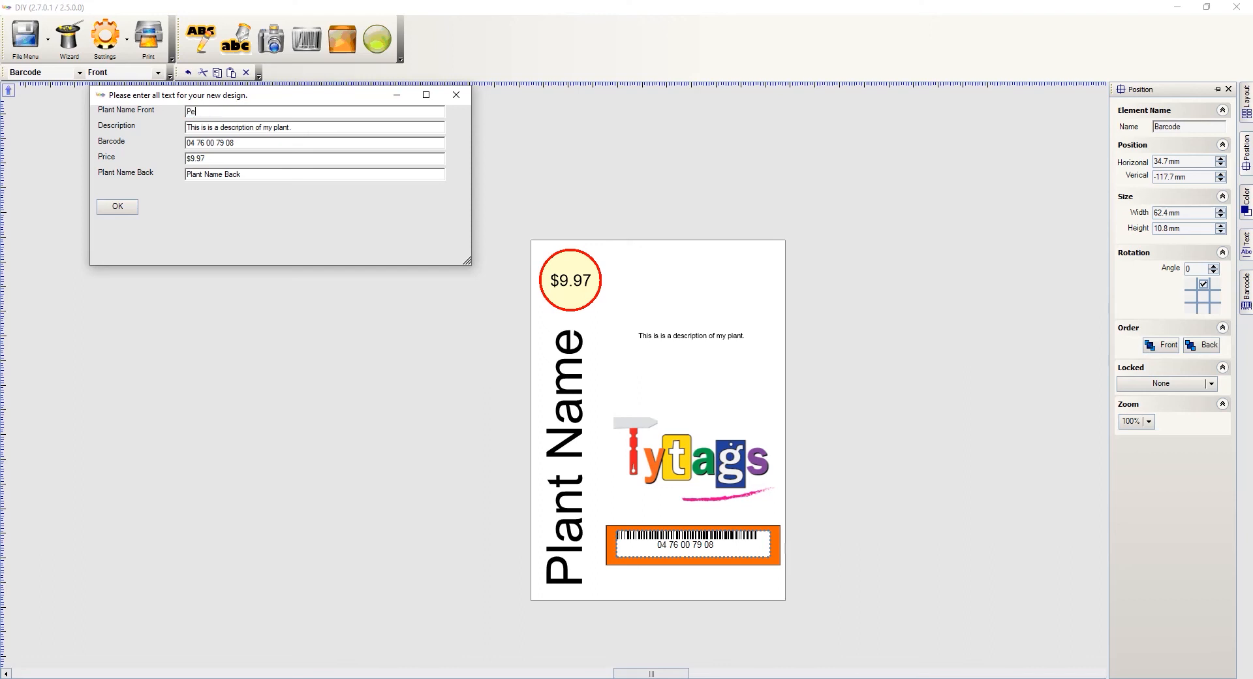
pyautogui.write('ach Tree')
pyautogui.moveTo(243, 174); pyautogui.dragTo(186, 174)
pyautogui.write('Peach Tree')
# Change the end of the description text so that it reads "description of my peach tree.".
pyautogui.hotkey('shift', 'Left')
pyautogui.hotkey('shift', 'Left')
pyautogui.hotkey('shift', 'Left')
pyautogui.hotkey('shift', 'Left')
pyautogui.hotkey('shift', 'Left')
pyautogui.hotkey('shift', 'Left')
pyautogui.write('peach tree')
pyautogui.click(199, 142)
pyautogui.press('BackSpace')
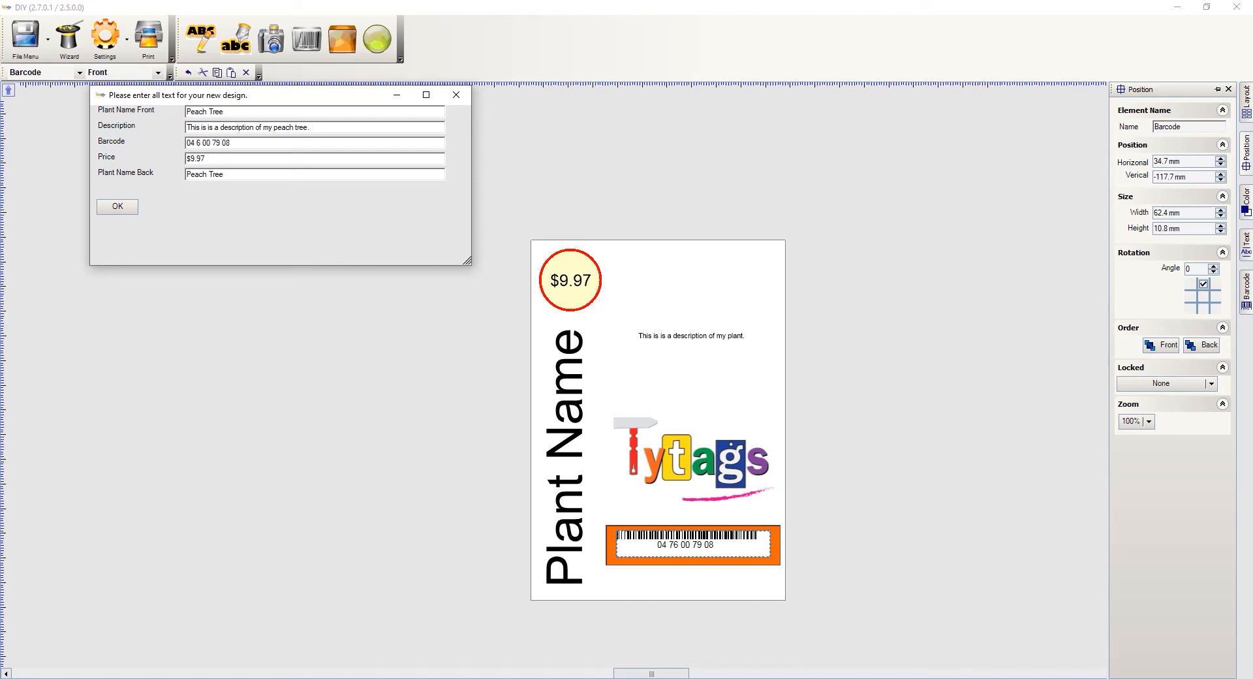
pyautogui.press('BackSpace')
pyautogui.write('7')
pyautogui.press('BackSpace')
pyautogui.press('BackSpace')
pyautogui.press('BackSpace')
# Set the price to $1.11 and generate the design from the entered text.
pyautogui.moveTo(206, 159); pyautogui.dragTo(191, 159)
pyautogui.write('1.11')
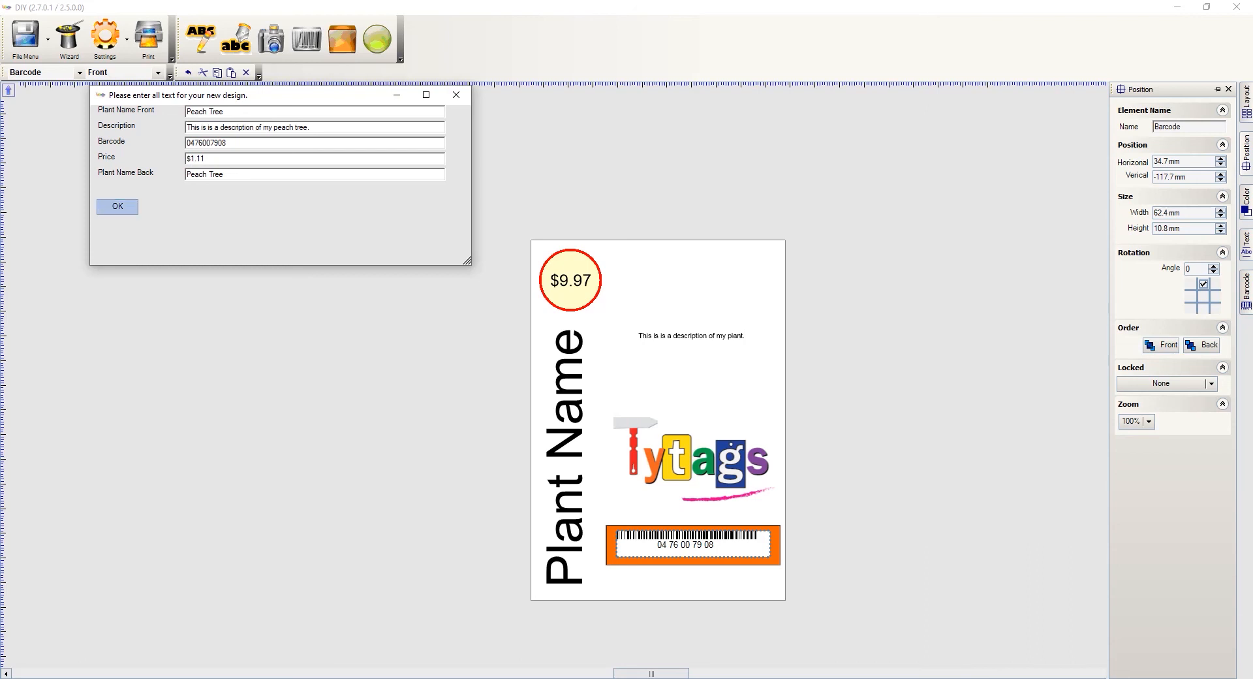
pyautogui.click(117, 206)
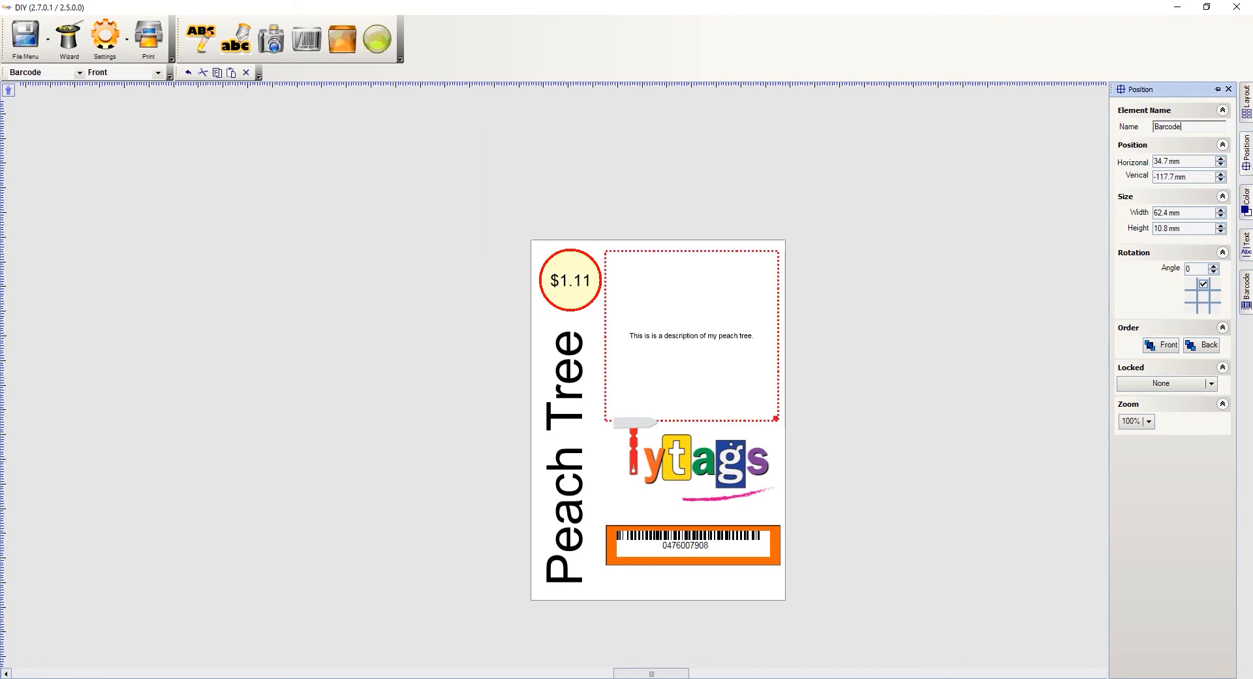
# Show the back of the tag and save the design as "peach tree" in the My Designs folder.
pyautogui.click(124, 72)
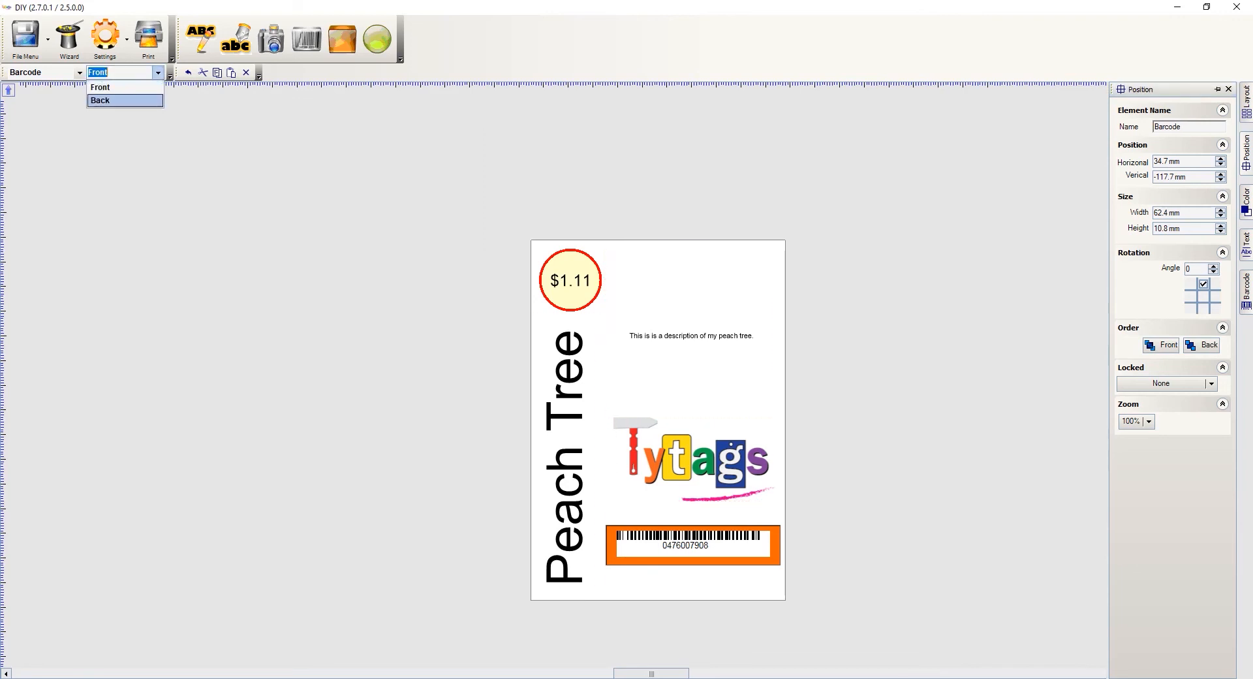
pyautogui.click(98, 101)
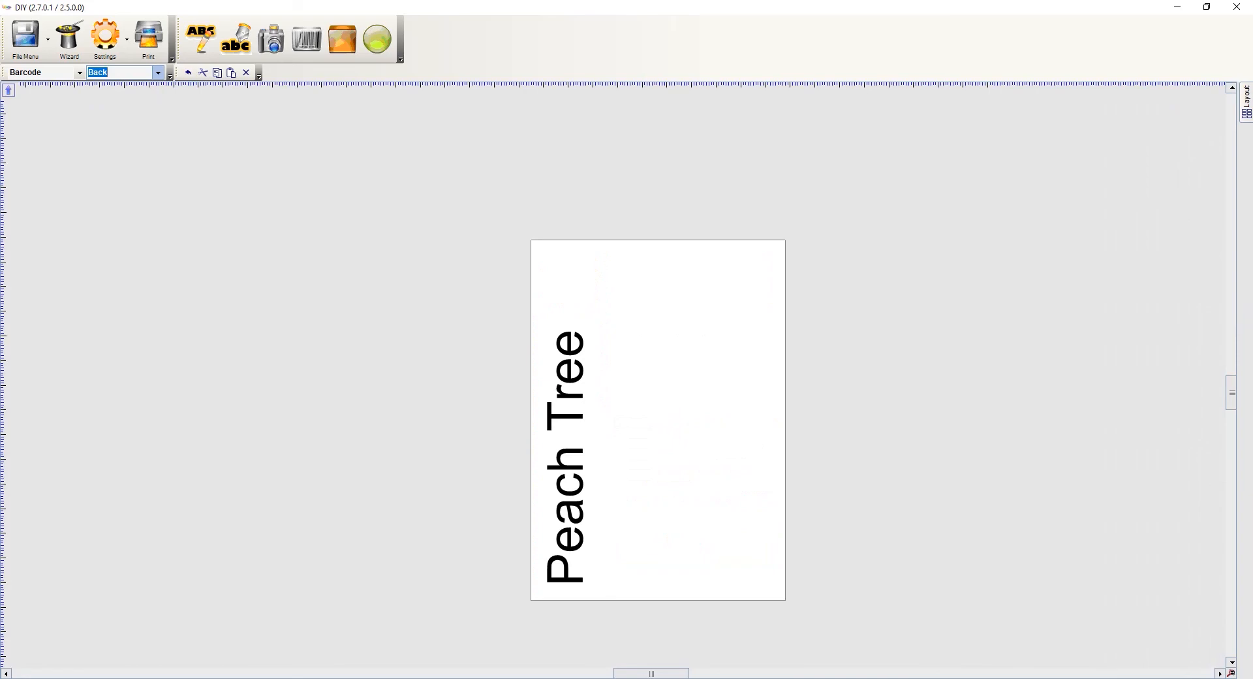
pyautogui.click(25, 38)
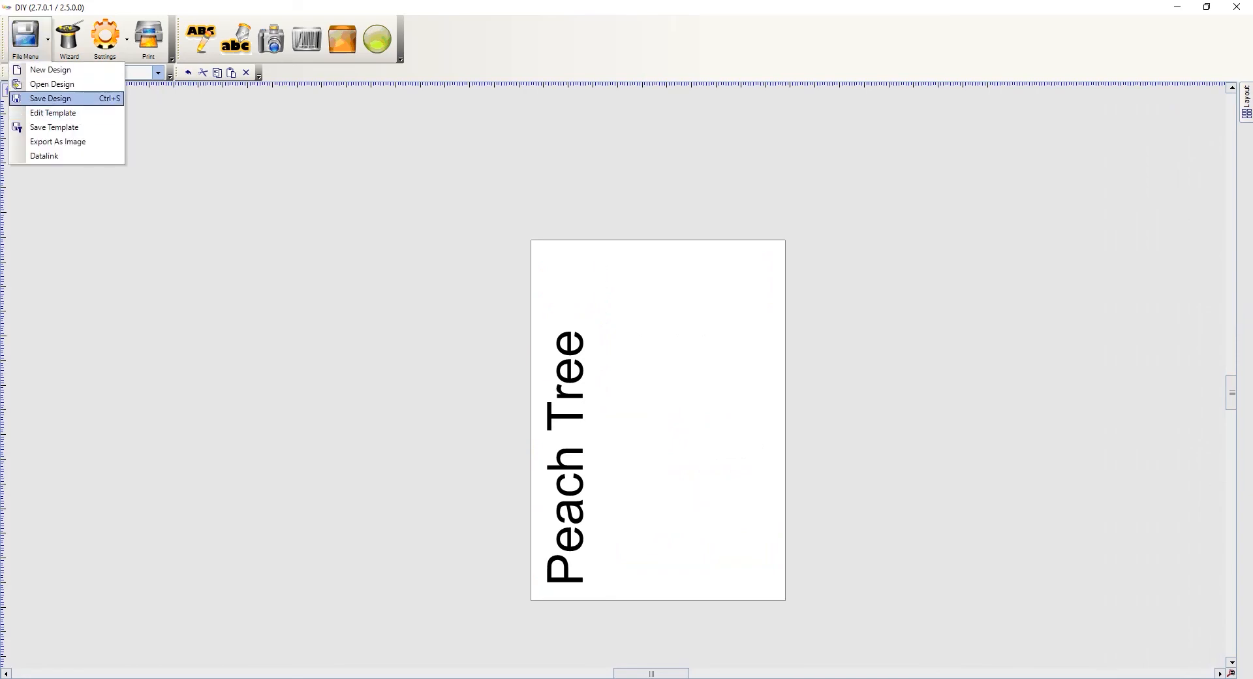
pyautogui.click(50, 98)
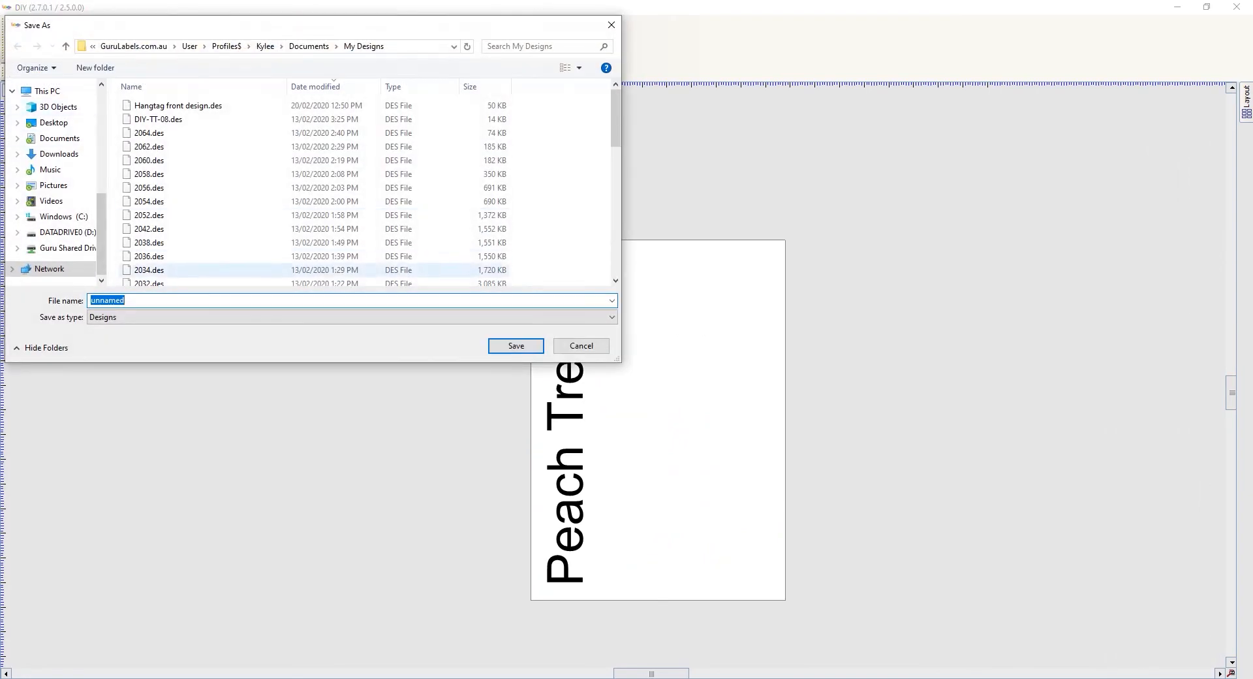
pyautogui.click(134, 300)
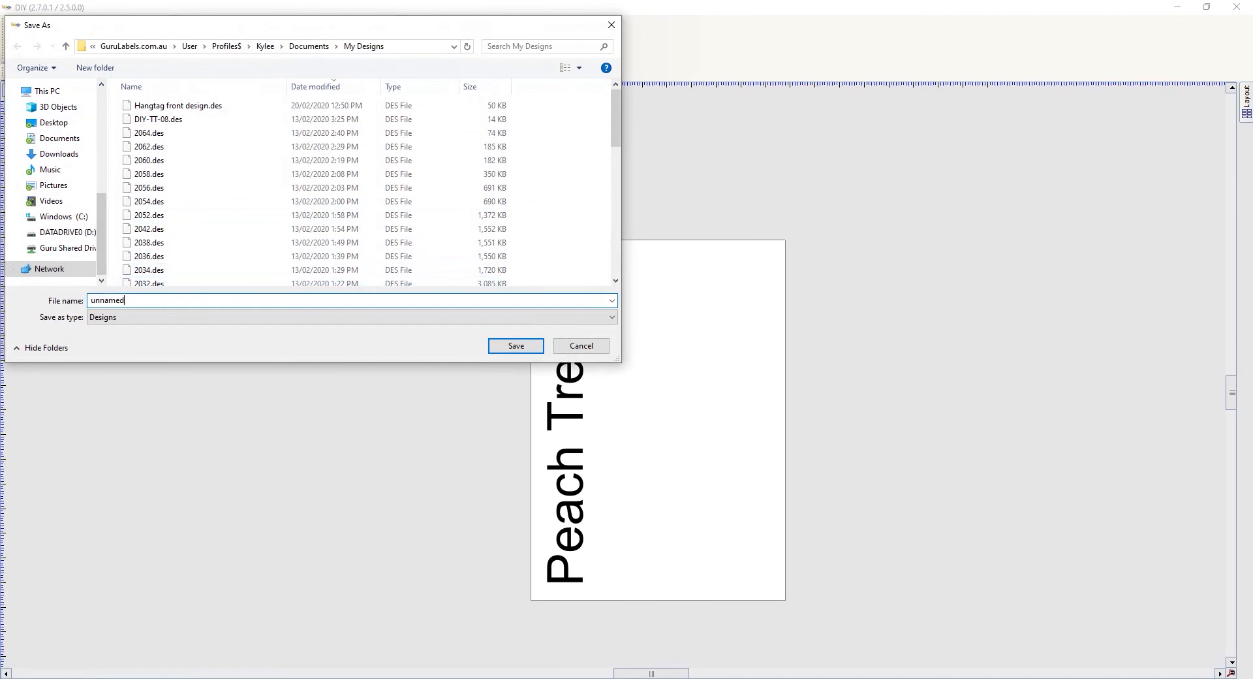
pyautogui.moveTo(134, 300); pyautogui.dragTo(89, 300)
pyautogui.write('peach tree')
pyautogui.press('Return')
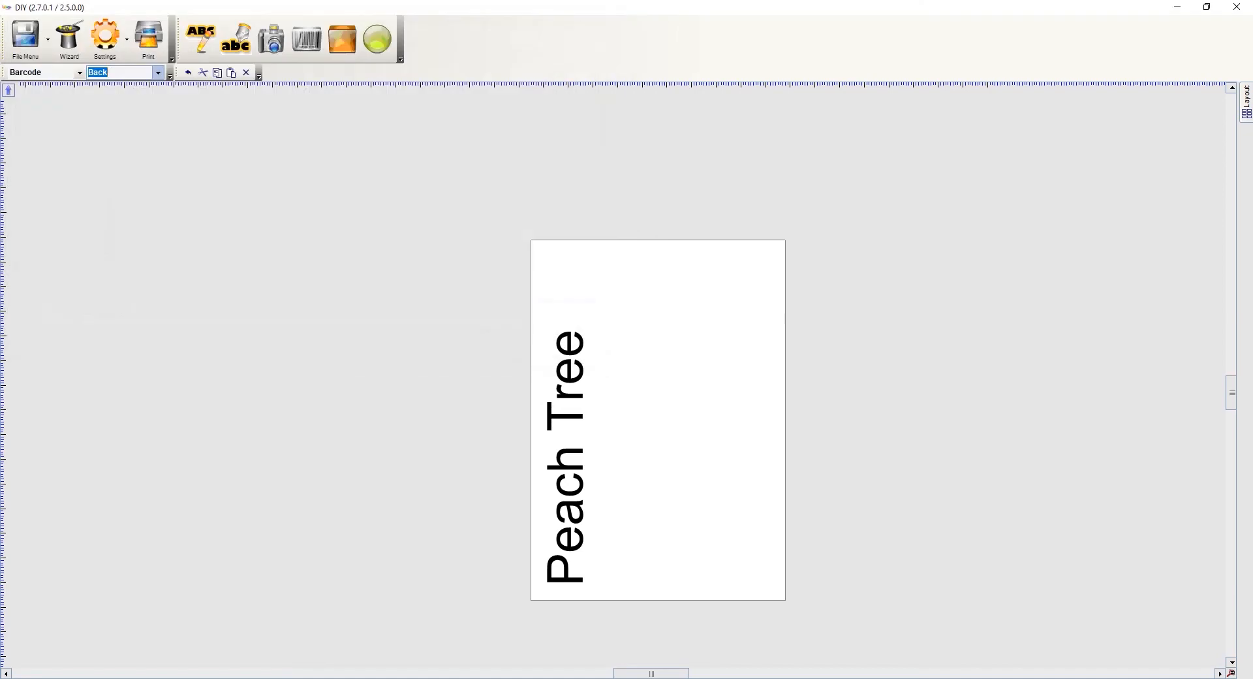